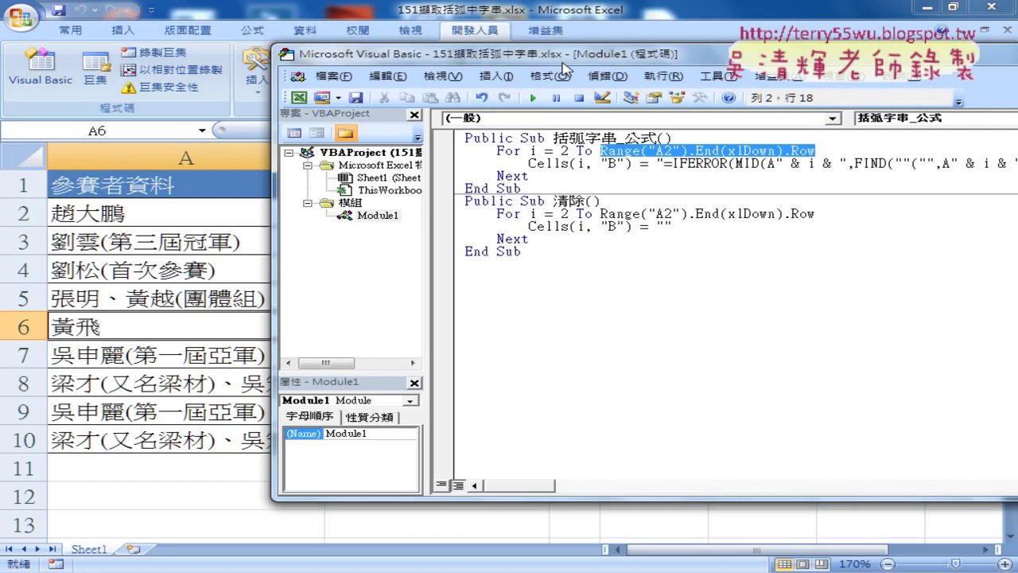
Retype .Row at the end of the For loop's Range("A2").End(xlDown) limit.
left_click(510, 197)
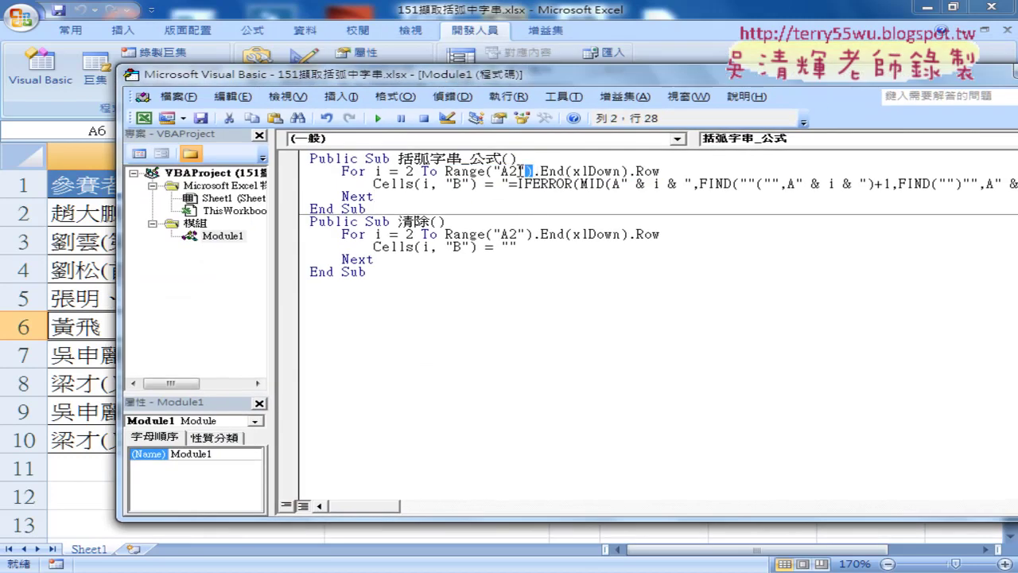
left_click_drag(532, 171, 446, 171)
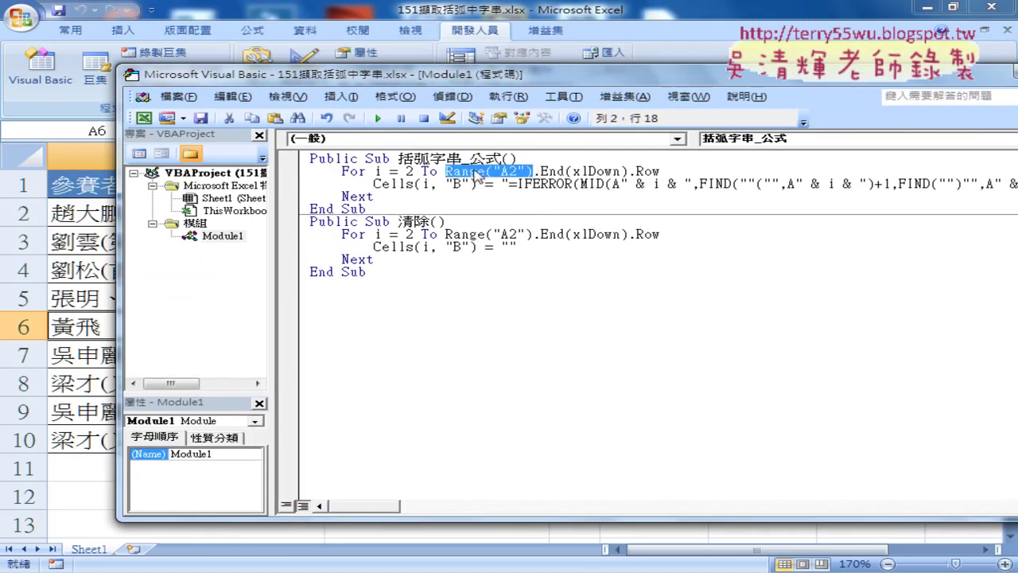
left_click(538, 171)
left_click_drag(535, 171, 628, 171)
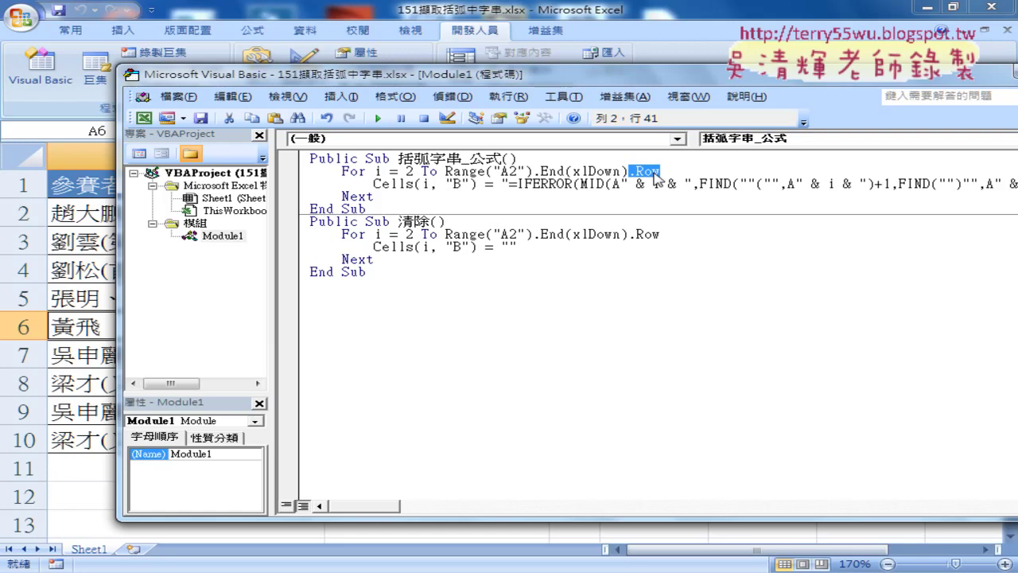
left_click_drag(661, 171, 629, 171)
left_click_drag(445, 171, 532, 171)
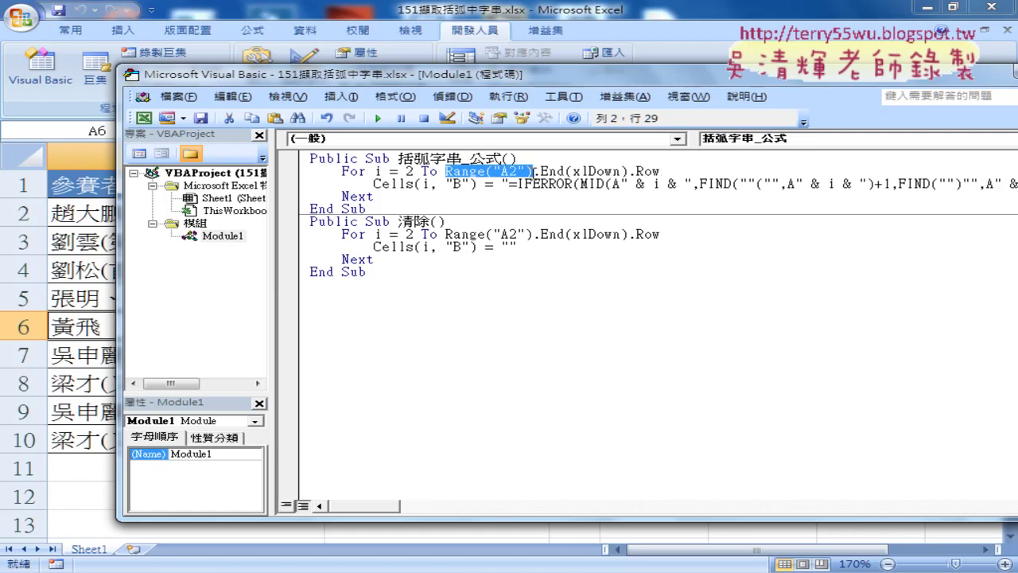
left_click_drag(660, 171, 629, 171)
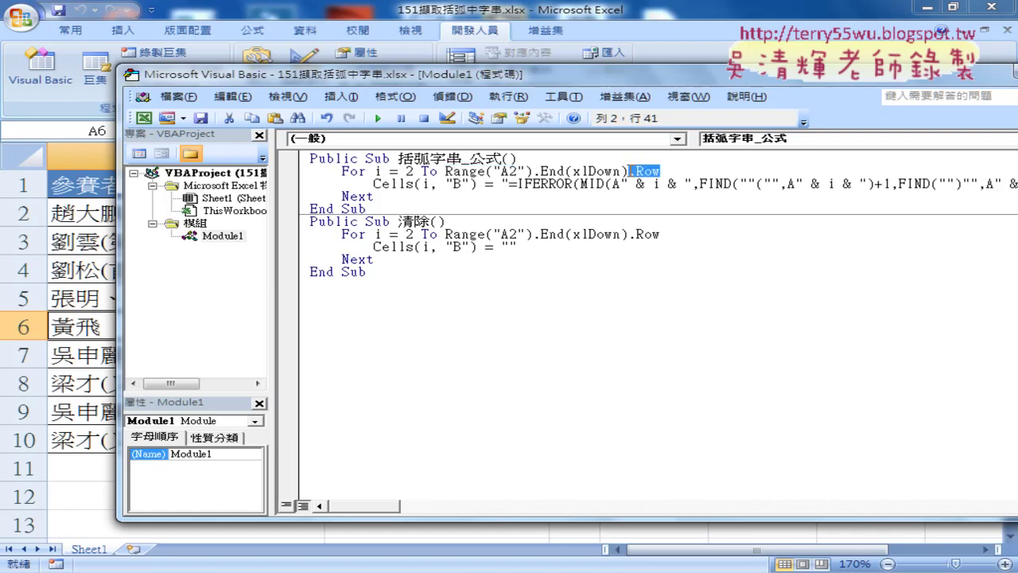
type(".")
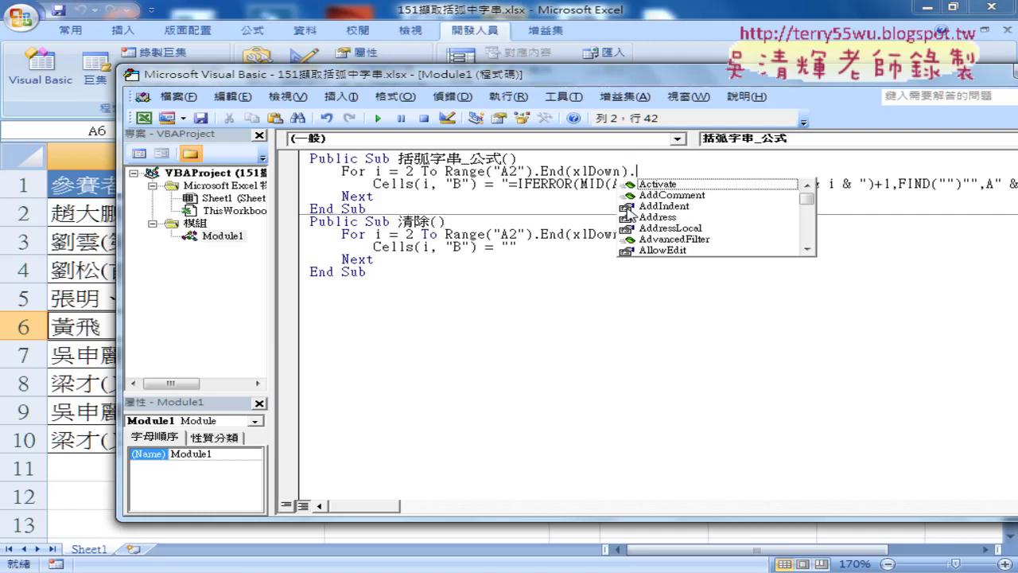
type("ro")
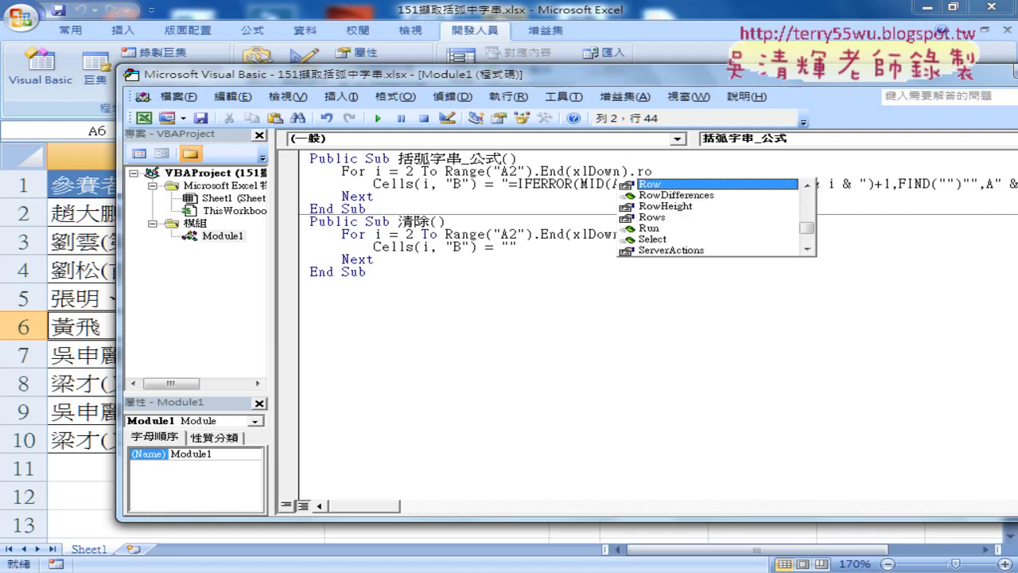
type("w")
left_click(511, 407)
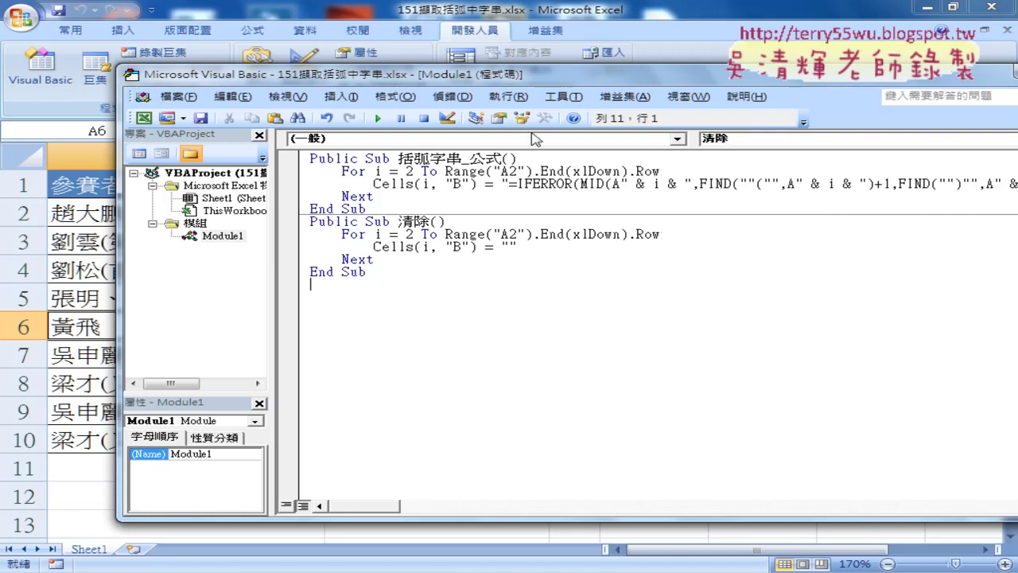
In the workbook, clear column B with 清除 and refill it with 括弧字串_公式.
left_click(687, 56)
left_click(683, 305)
left_click(692, 251)
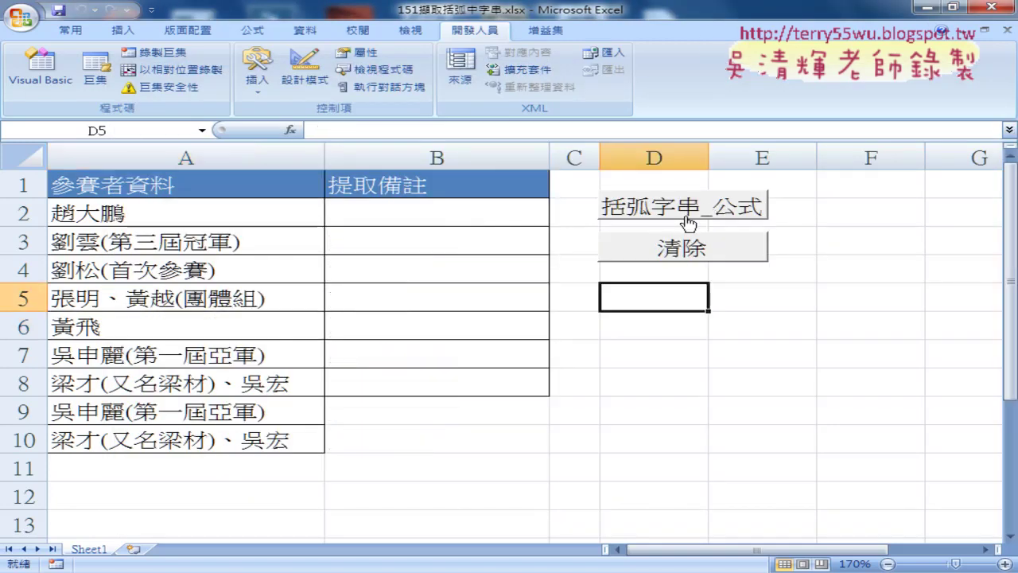
left_click(689, 223)
Check the formulas written into cells B2 through B7.
left_click(389, 214)
left_click(380, 243)
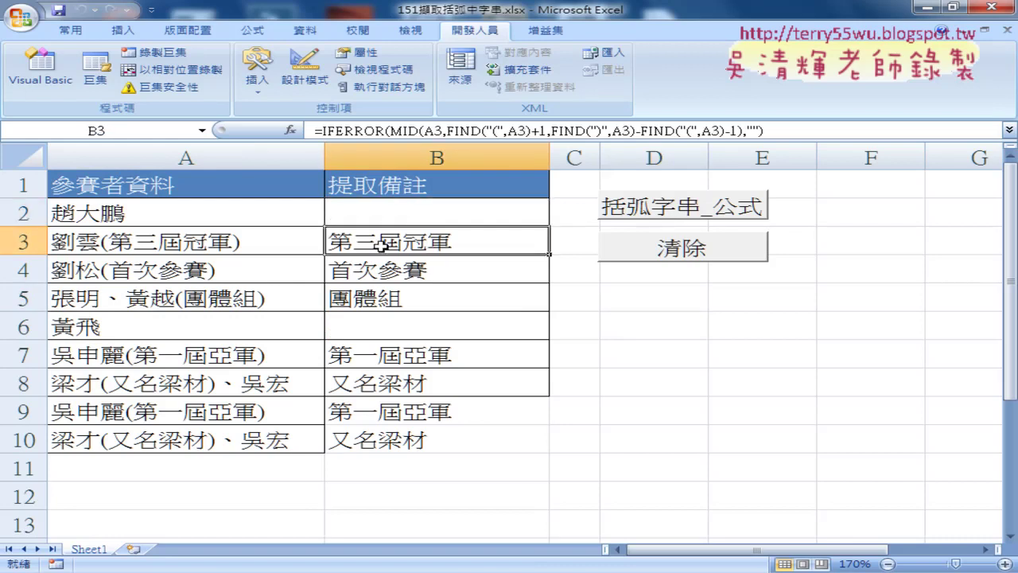
left_click(396, 272)
left_click(427, 210)
left_click(423, 237)
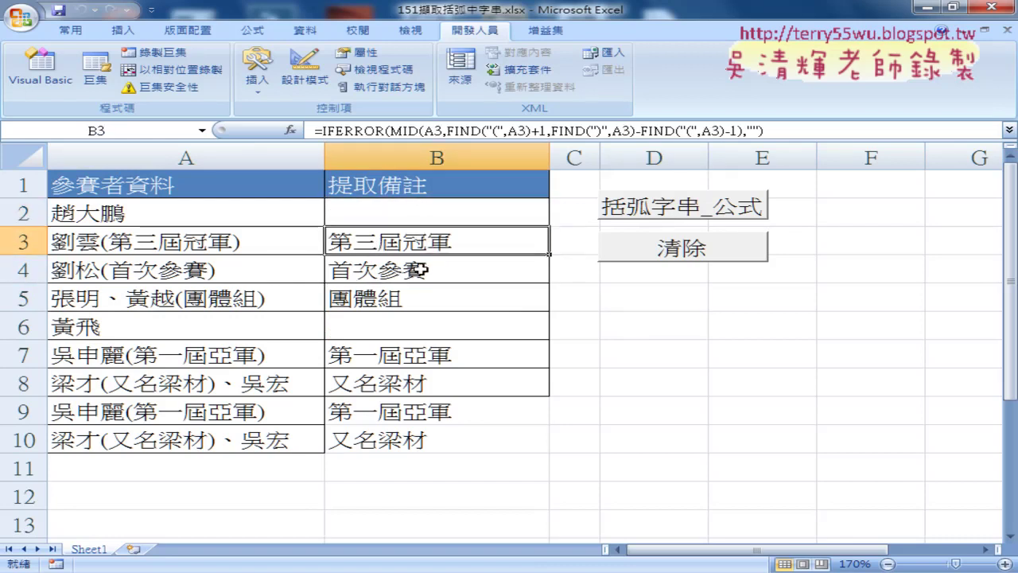
left_click(421, 269)
left_click(418, 296)
left_click(417, 333)
left_click(417, 356)
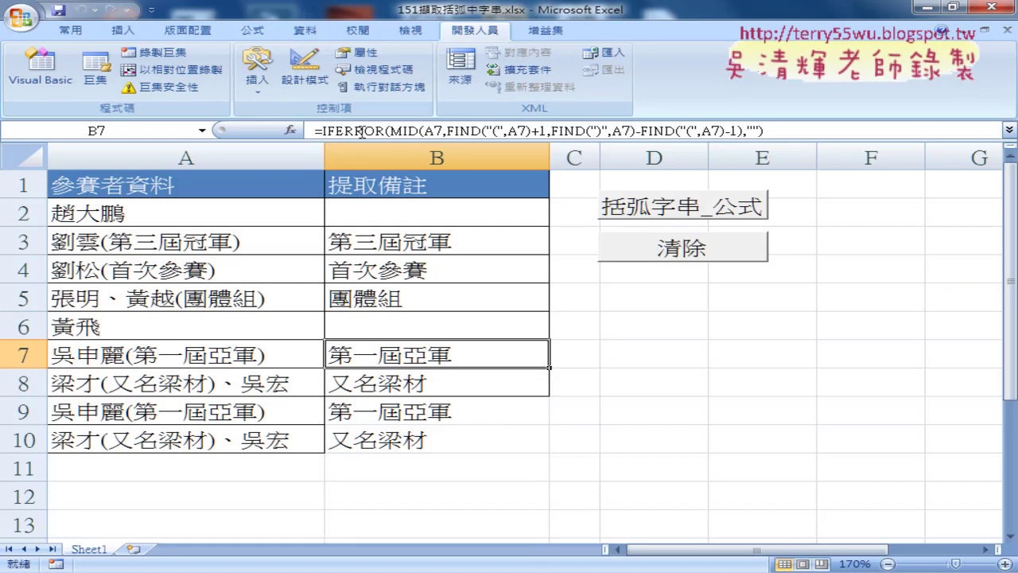
Compare the B2 and B3 formulas, then return to the Visual Basic editor.
left_click(437, 224)
left_click(440, 242)
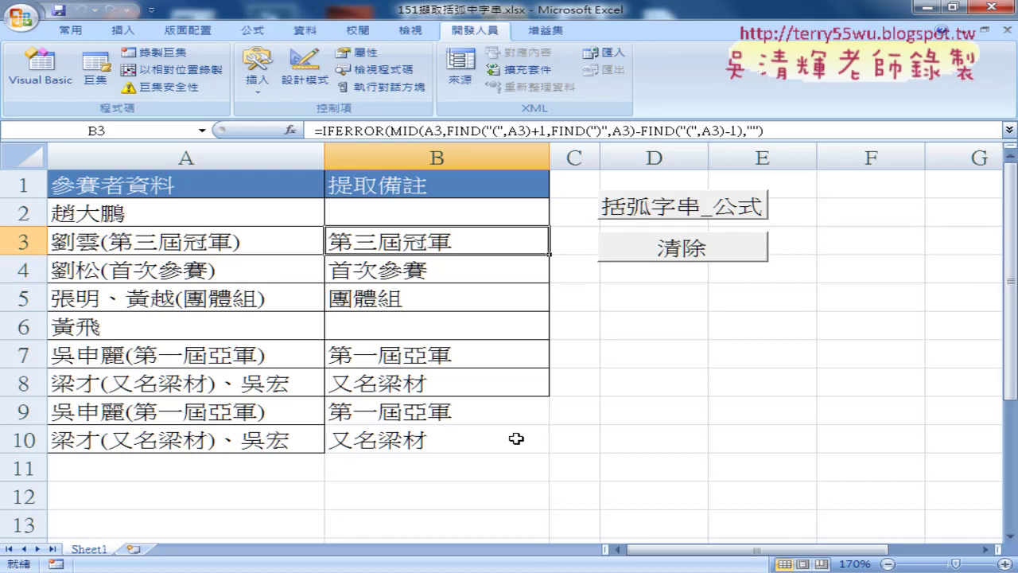
left_click(461, 212)
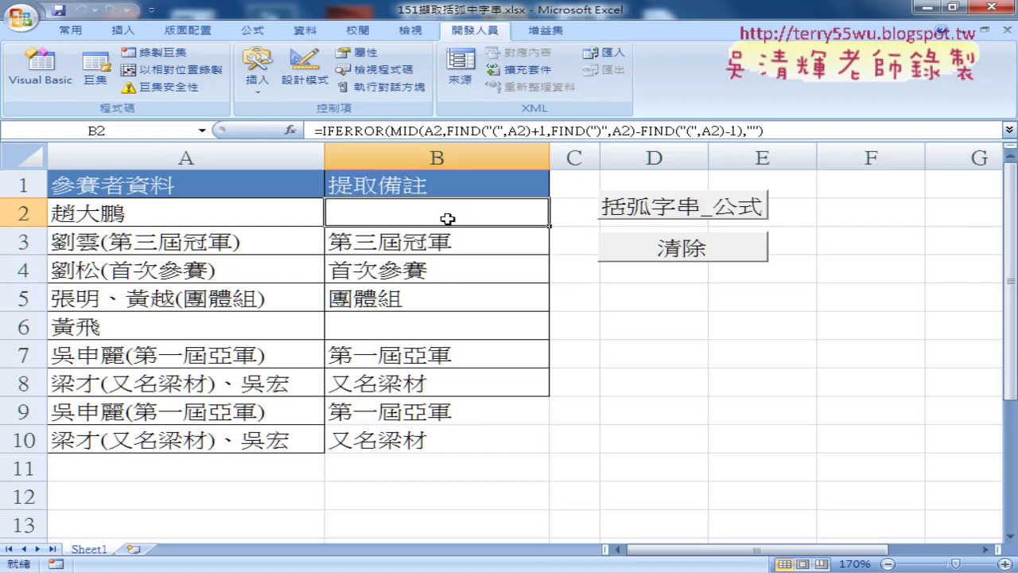
left_click(444, 241)
left_click(451, 222)
left_click(40, 68)
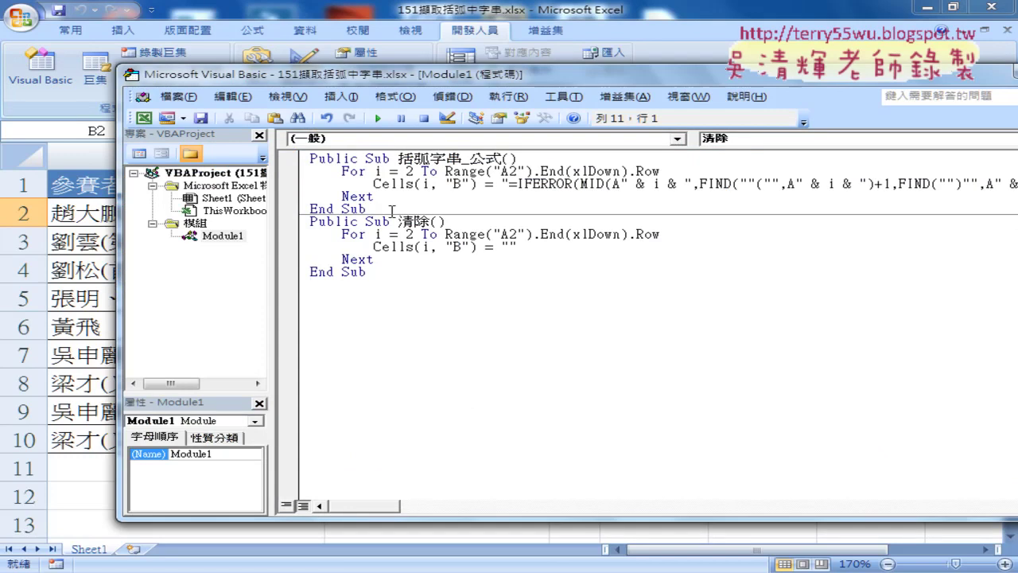
Duplicate 括弧字串_公式 below the code, delete _公式 from the copy's name, and widen the code pane.
left_click_drag(389, 210, 300, 165)
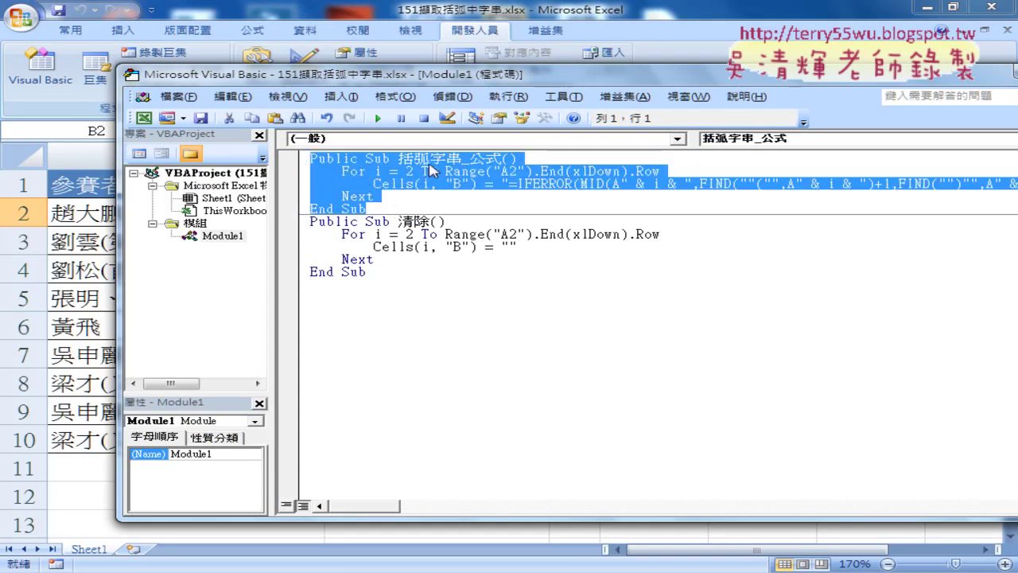
left_click(347, 164)
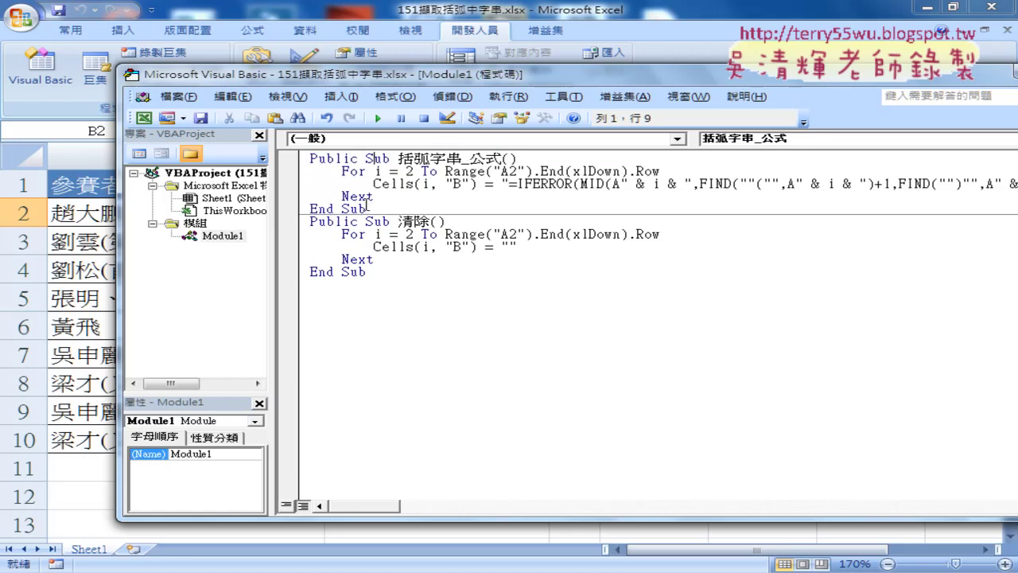
mouse_move(368, 208)
left_mouse_down()
mouse_move(307, 161)
mouse_move(336, 302)
left_mouse_up()
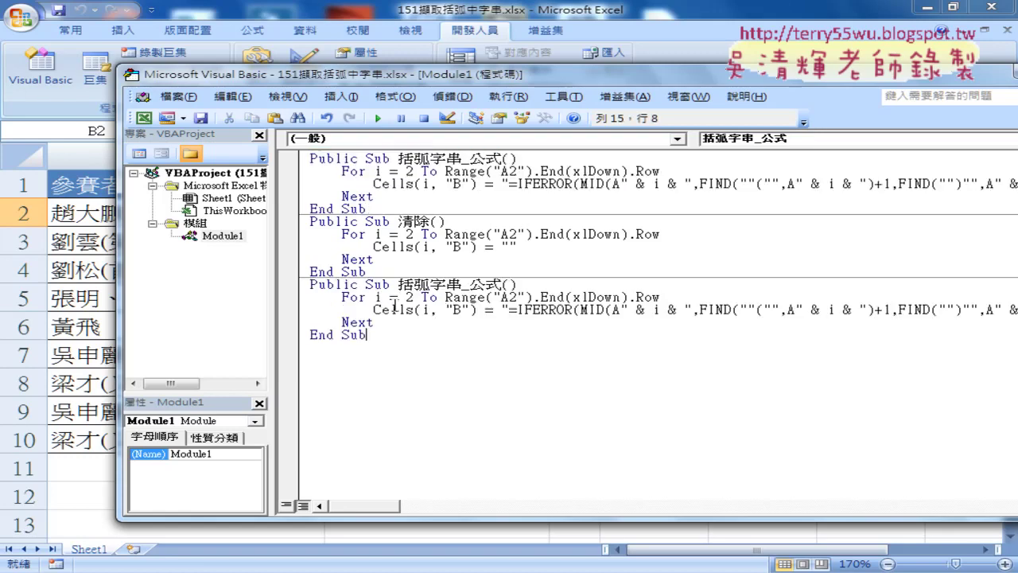
left_click_drag(461, 285, 503, 285)
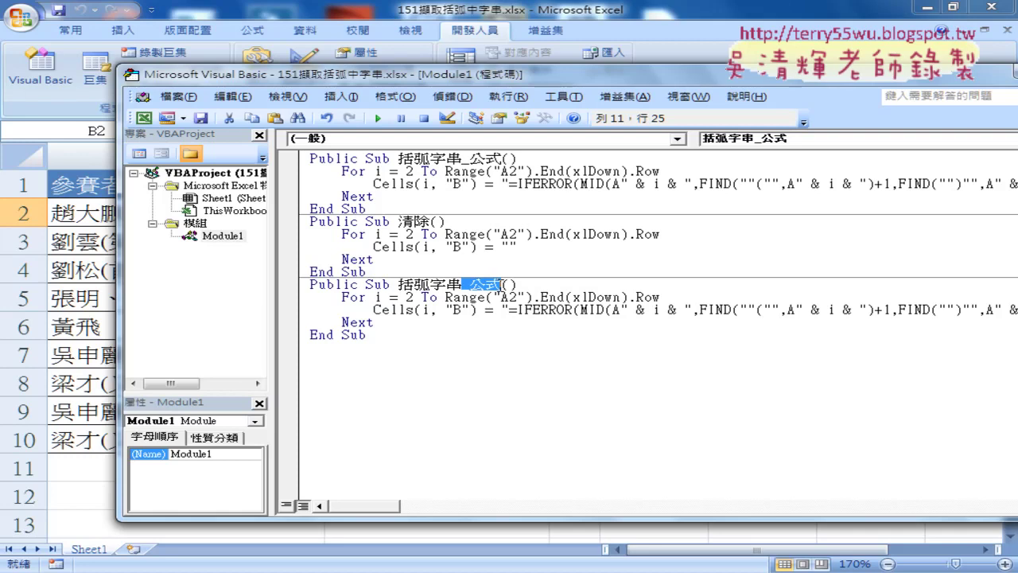
key("Delete")
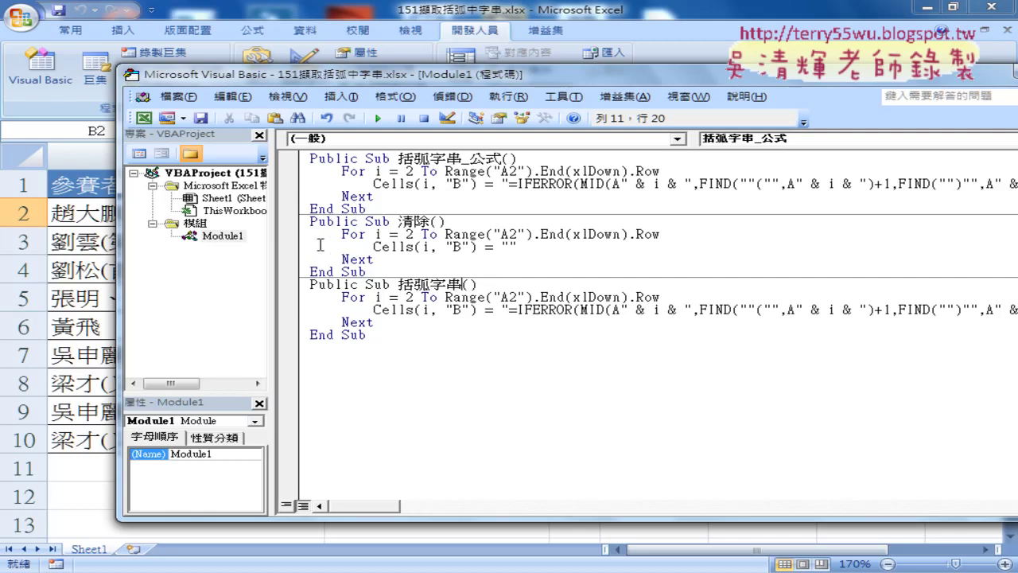
left_click_drag(269, 252, 253, 252)
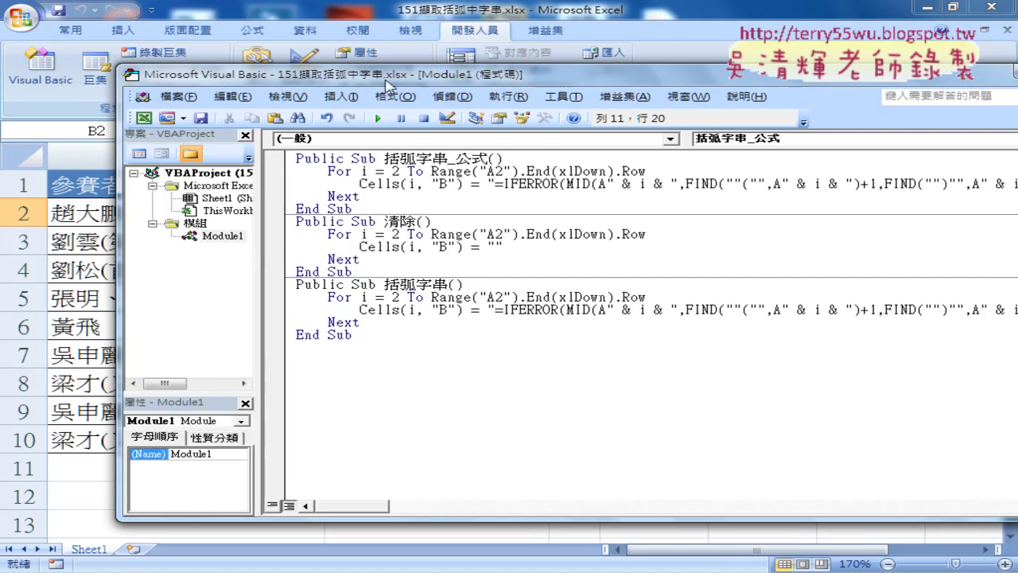
left_click_drag(388, 85, 686, 82)
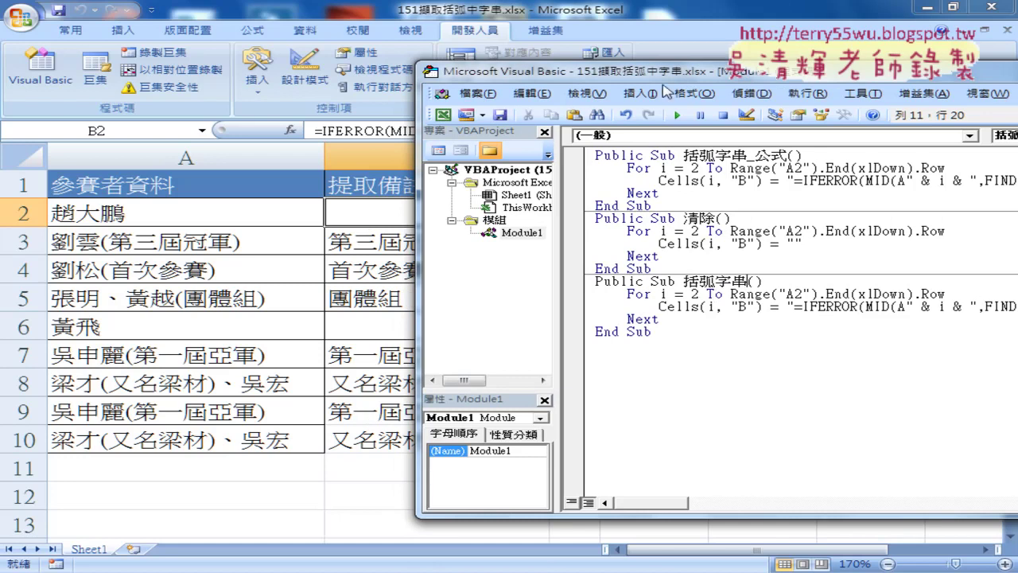
In 括弧字串, replace the Cells(i, "B") formula with "" and add a blank line after For.
left_click(676, 306)
left_click(786, 307)
key("shift+End")
key("Delete")
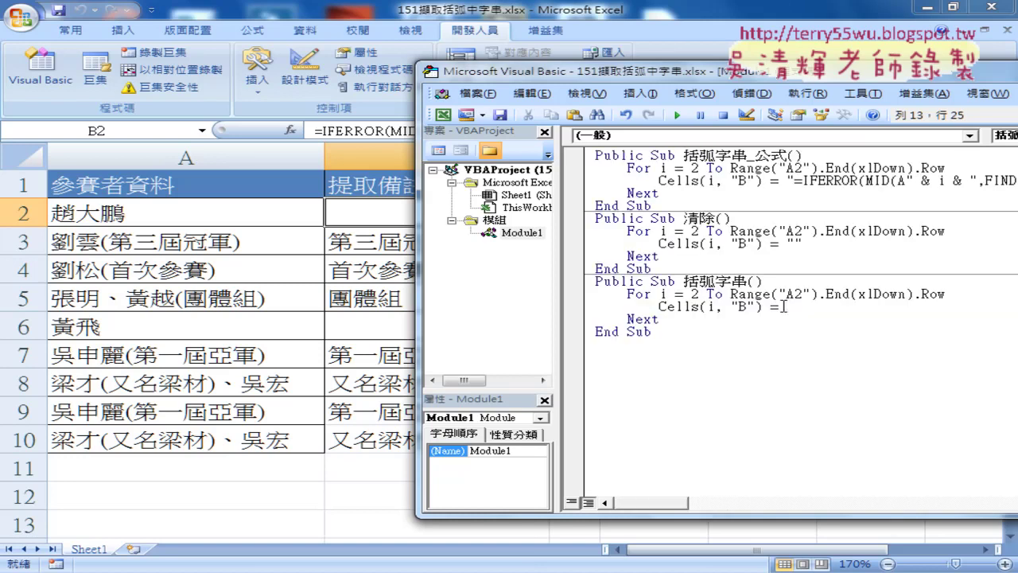
type("\"\"")
key("Up")
key("End")
key("Return")
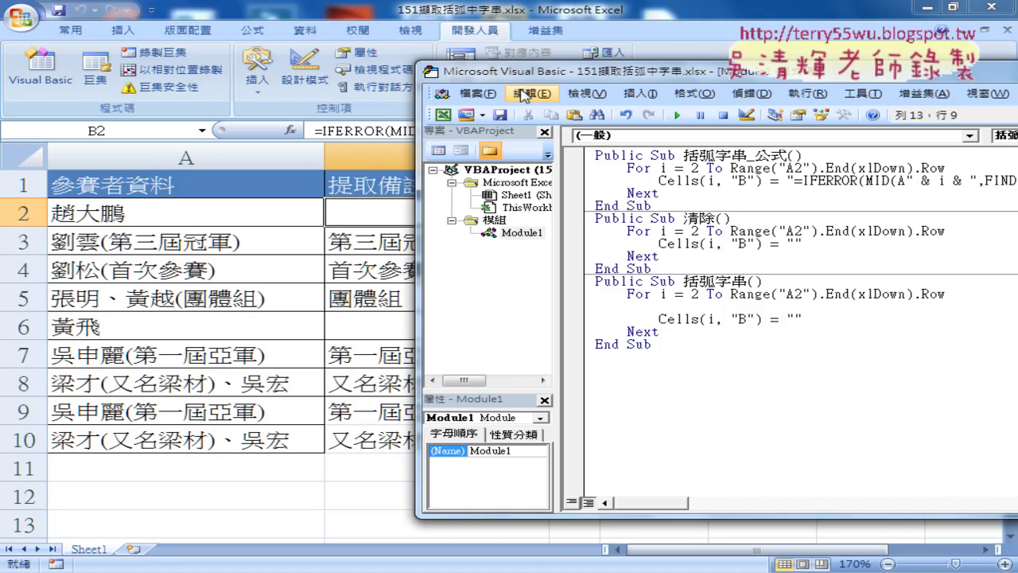
mouse_move(535, 82)
left_mouse_down()
mouse_move(579, 88)
mouse_move(606, 176)
left_mouse_up()
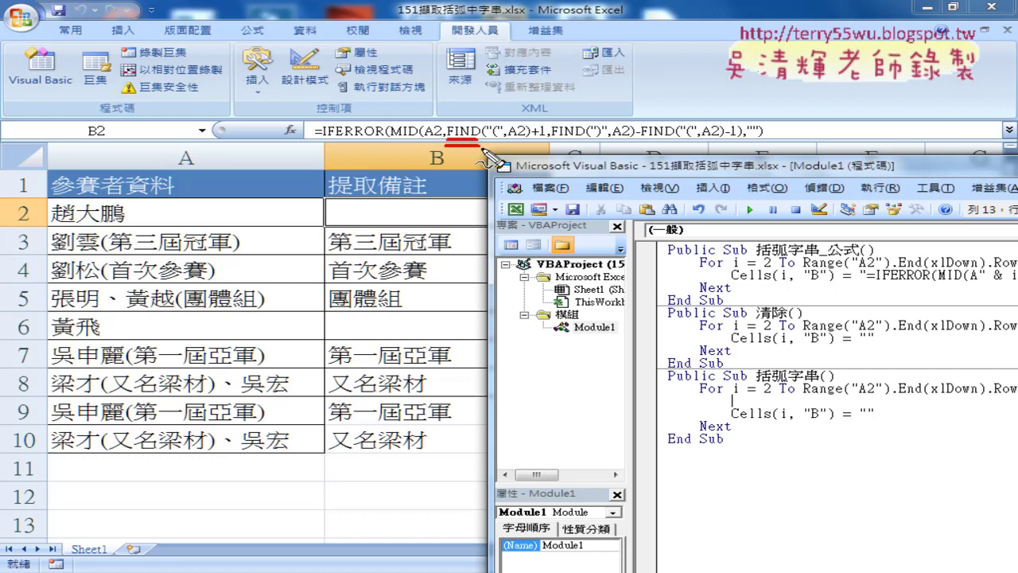
left_click_drag(479, 143, 570, 175)
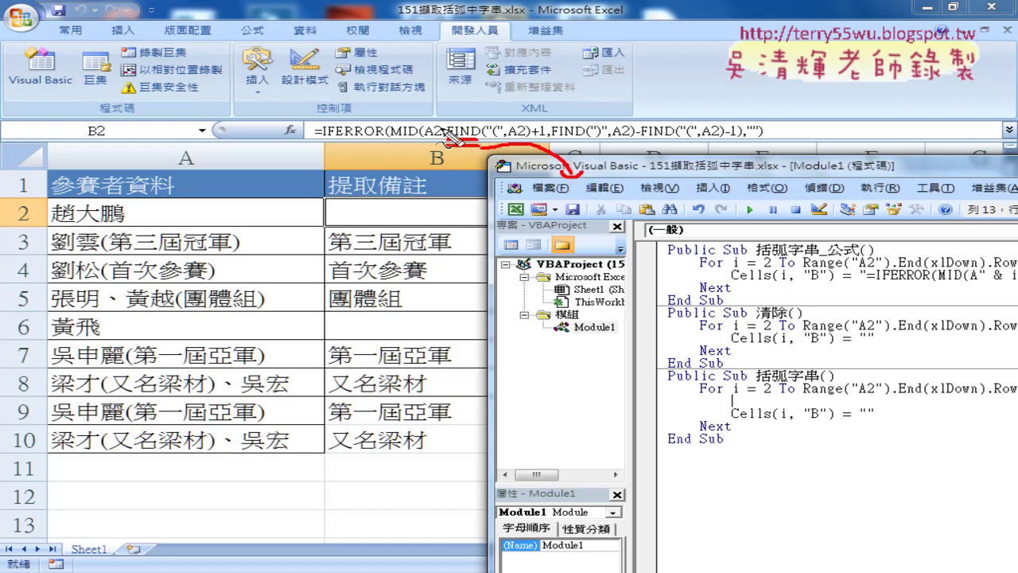
left_click_drag(448, 140, 470, 144)
left_click_drag(561, 177, 497, 177)
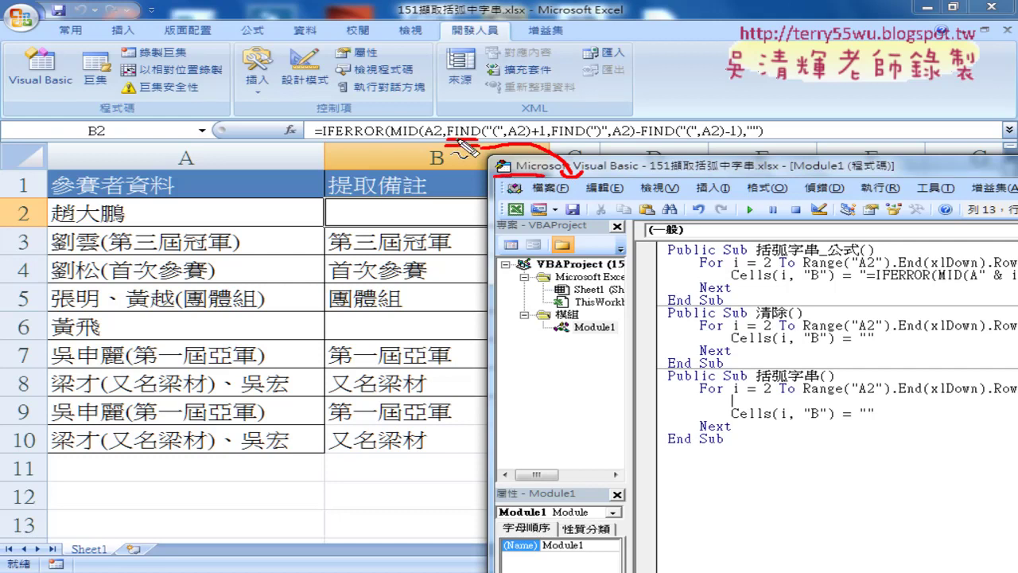
mouse_move(590, 184)
left_mouse_down()
mouse_move(589, 203)
mouse_move(650, 205)
mouse_move(678, 189)
left_mouse_up()
mouse_move(585, 211)
left_mouse_down()
mouse_move(611, 209)
mouse_move(593, 185)
left_mouse_up()
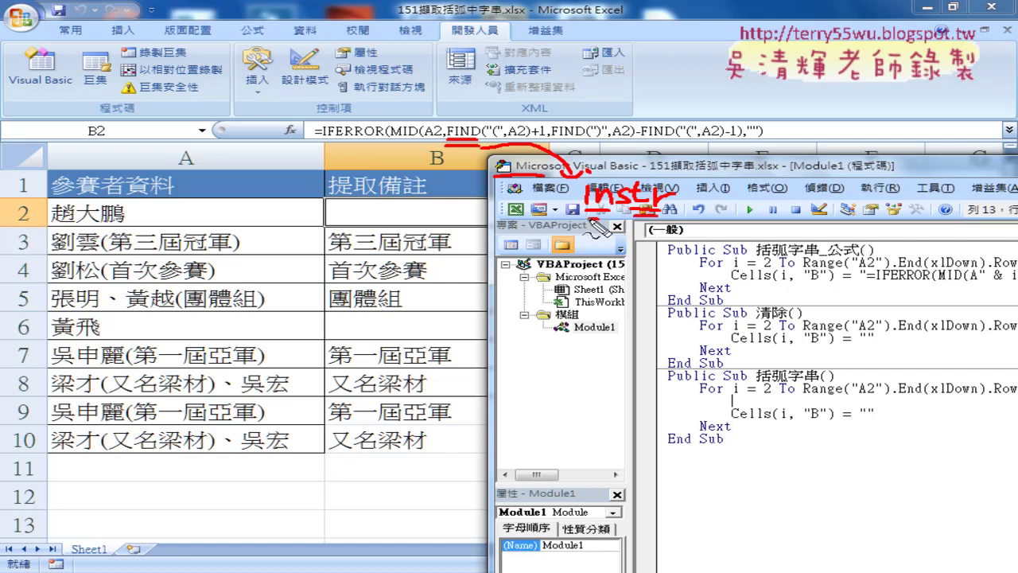
left_click_drag(587, 217, 611, 216)
mouse_move(682, 188)
left_mouse_down()
mouse_move(680, 201)
mouse_move(708, 209)
mouse_move(710, 233)
left_mouse_up()
left_click(685, 183)
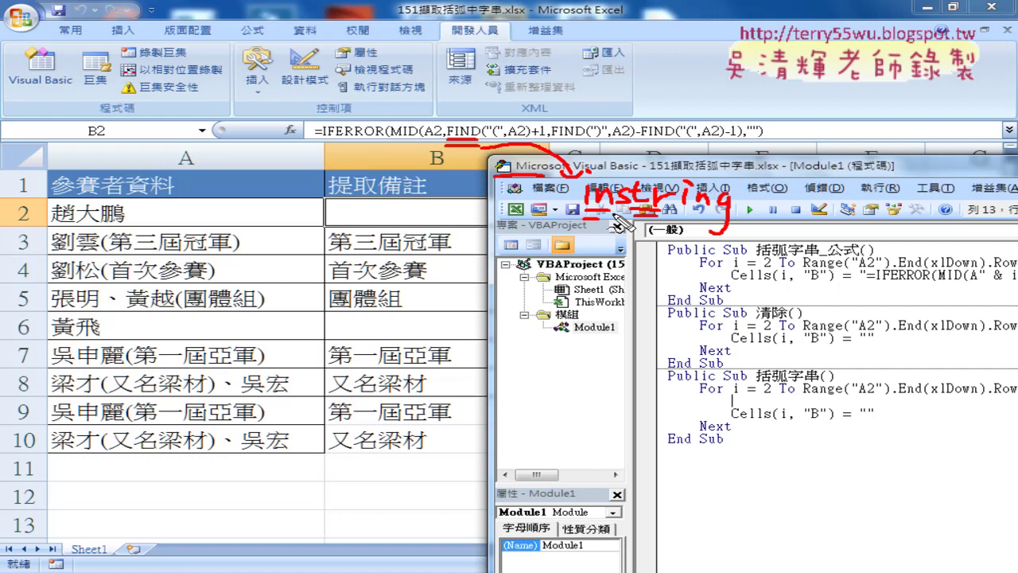
key("Escape")
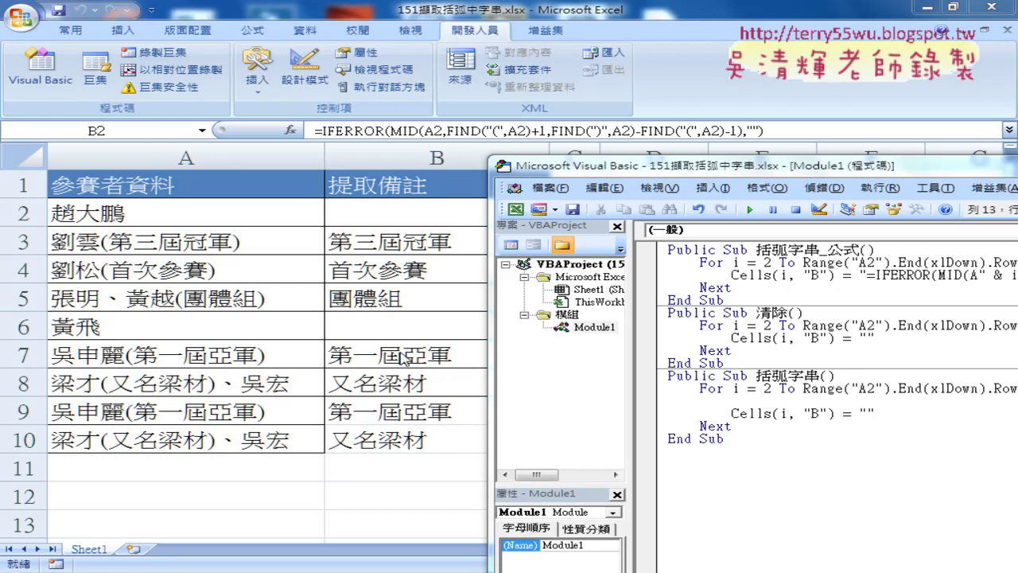
left_click(763, 396)
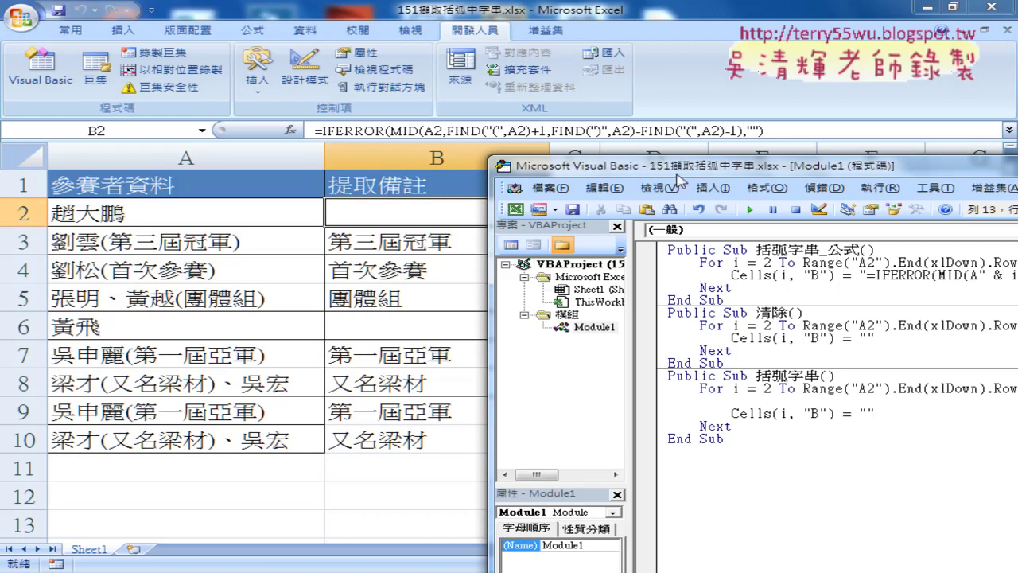
Start the line a = VBA.InStr in the 括弧字串 loop, showing InStr's argument help.
mouse_move(676, 168)
left_mouse_down()
mouse_move(368, 78)
mouse_move(344, 82)
left_mouse_up()
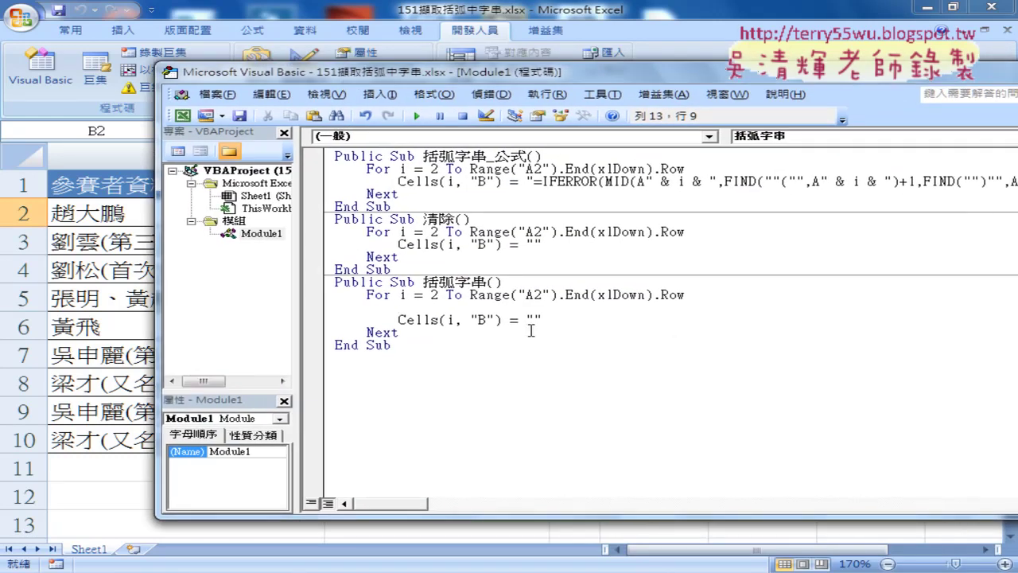
type("a")
type("=")
type("vb")
type("a")
type(".i")
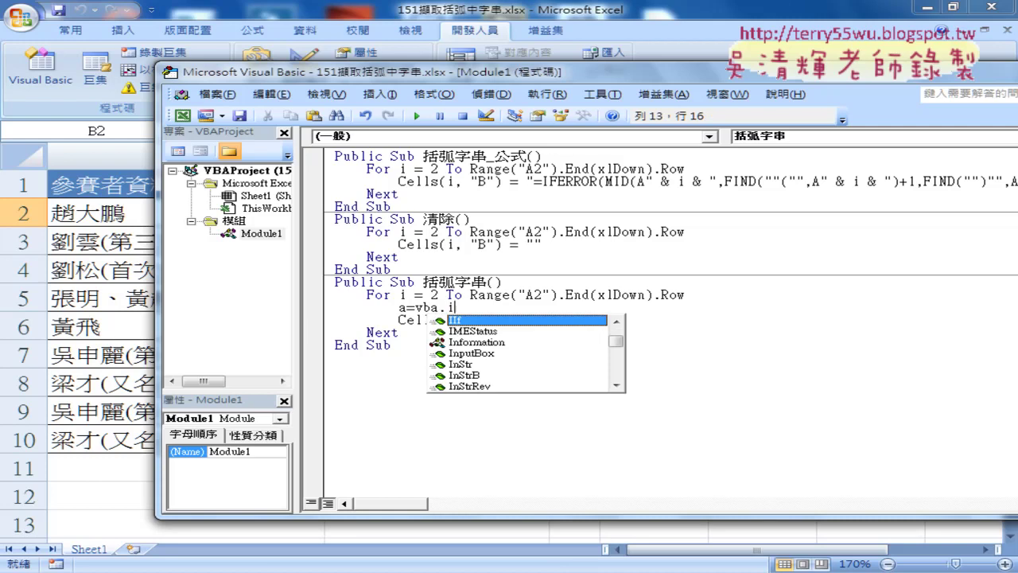
type("n")
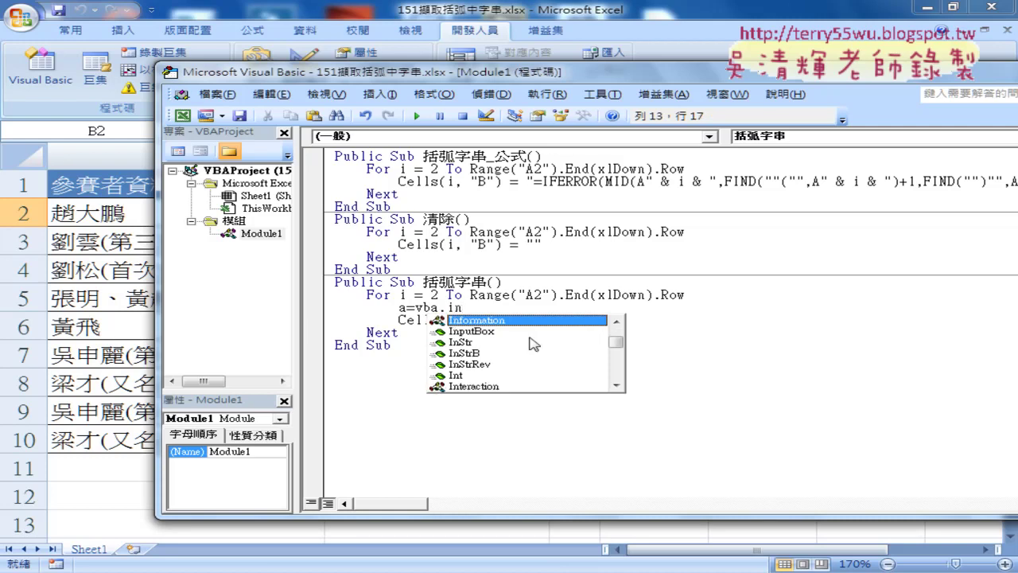
left_click(468, 345)
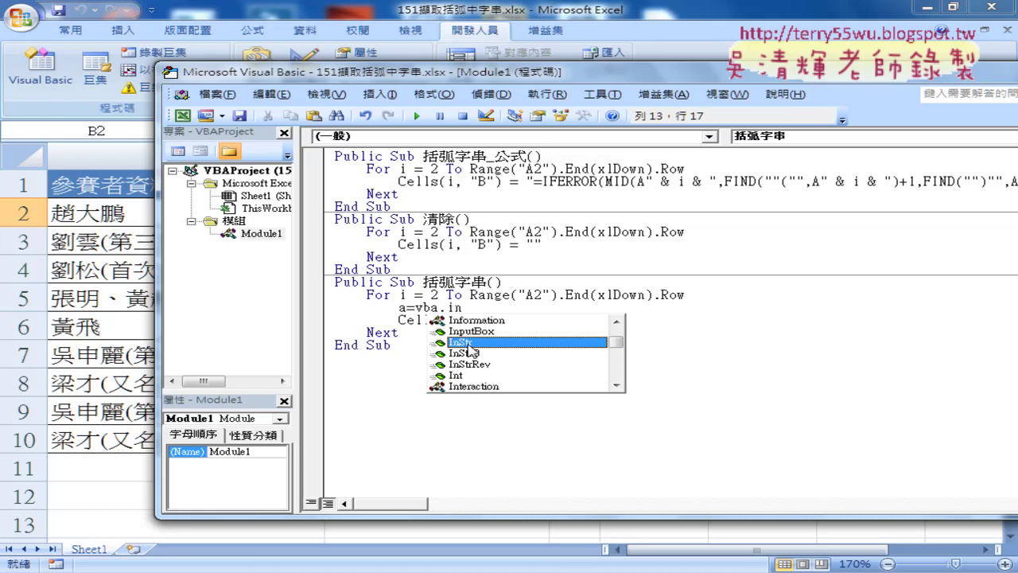
key("BackSpace")
key("BackSpace")
key("BackSpace")
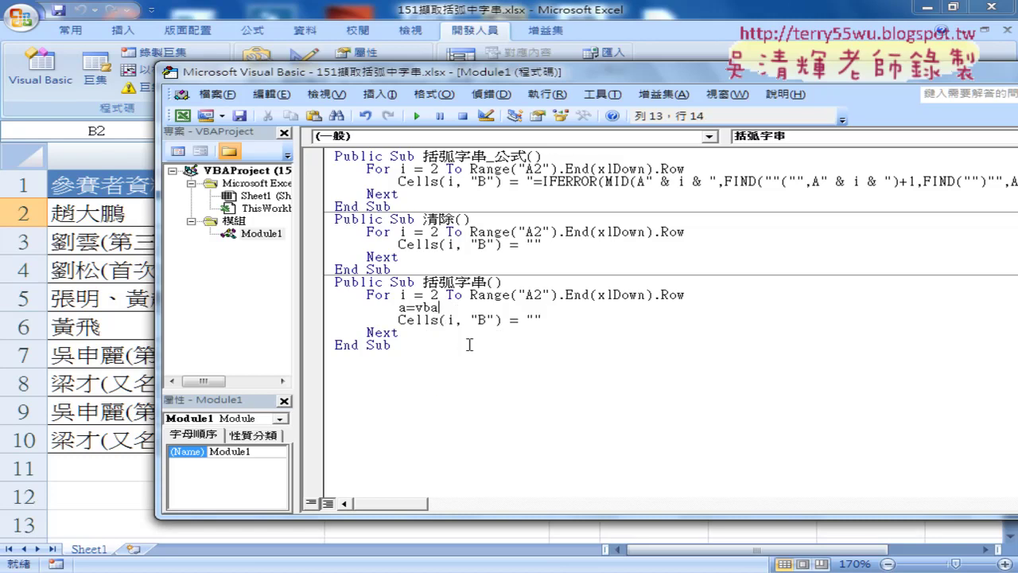
type(".")
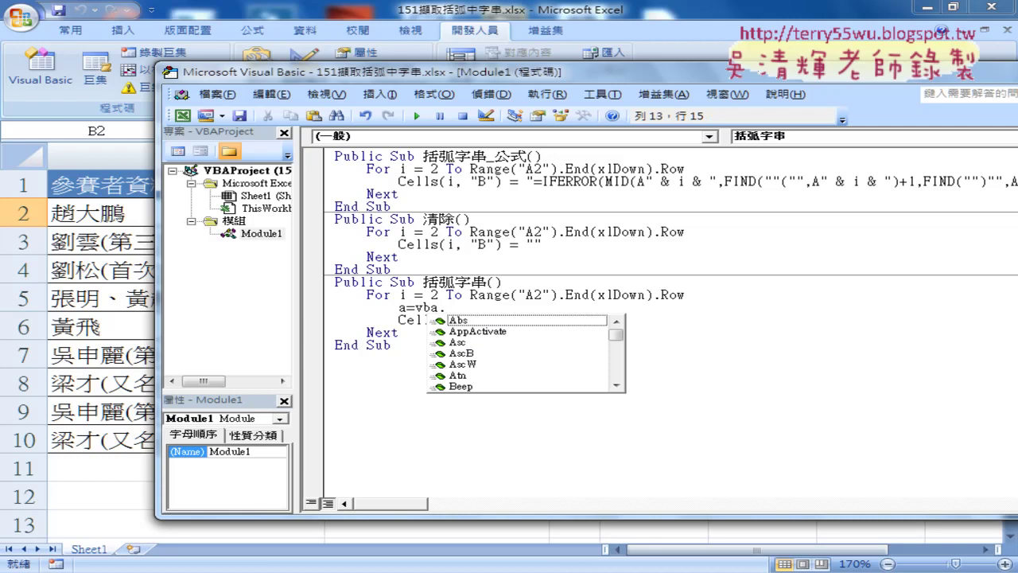
type("instr")
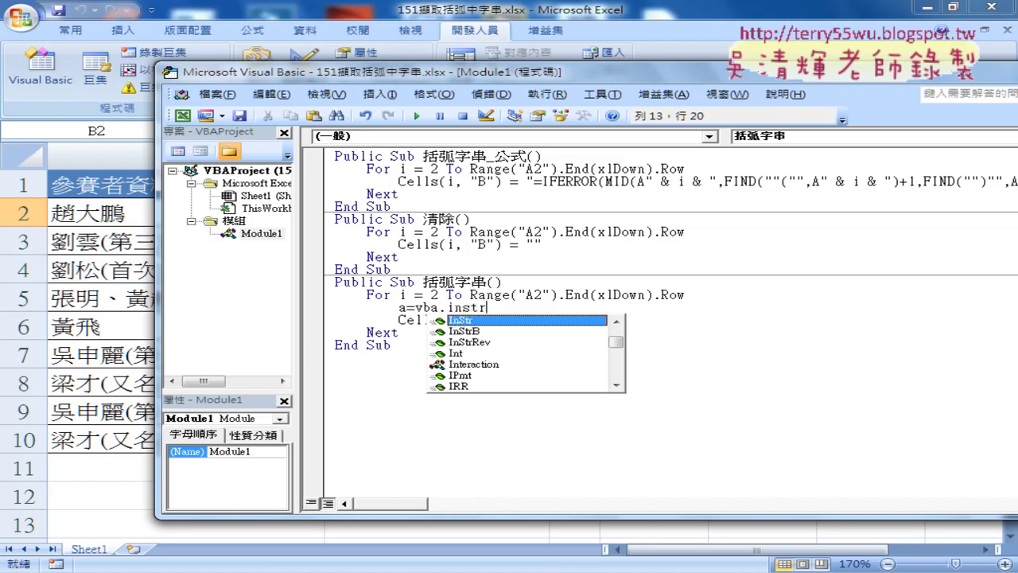
key("Left")
key("Left")
key("F1")
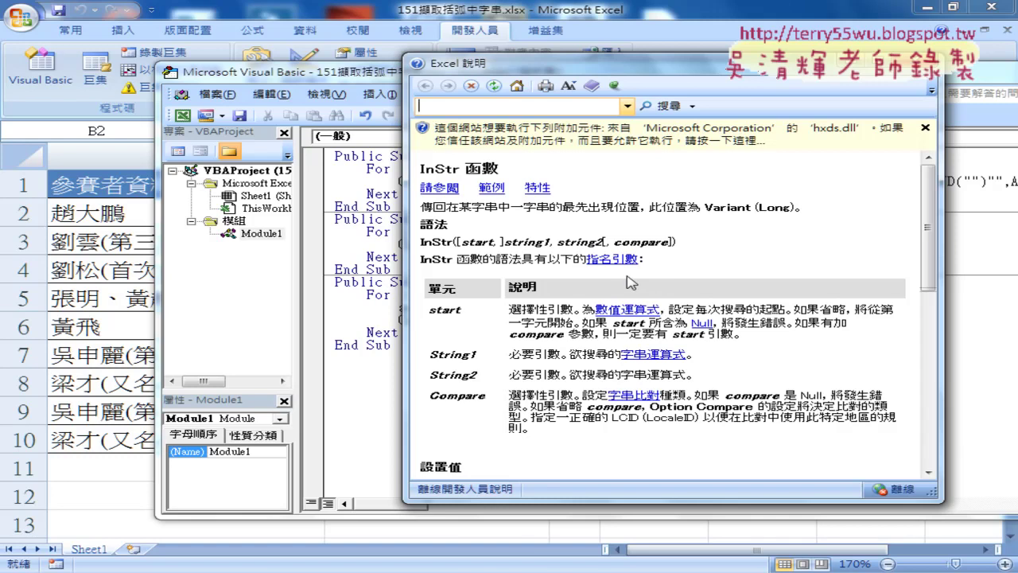
left_click(444, 188)
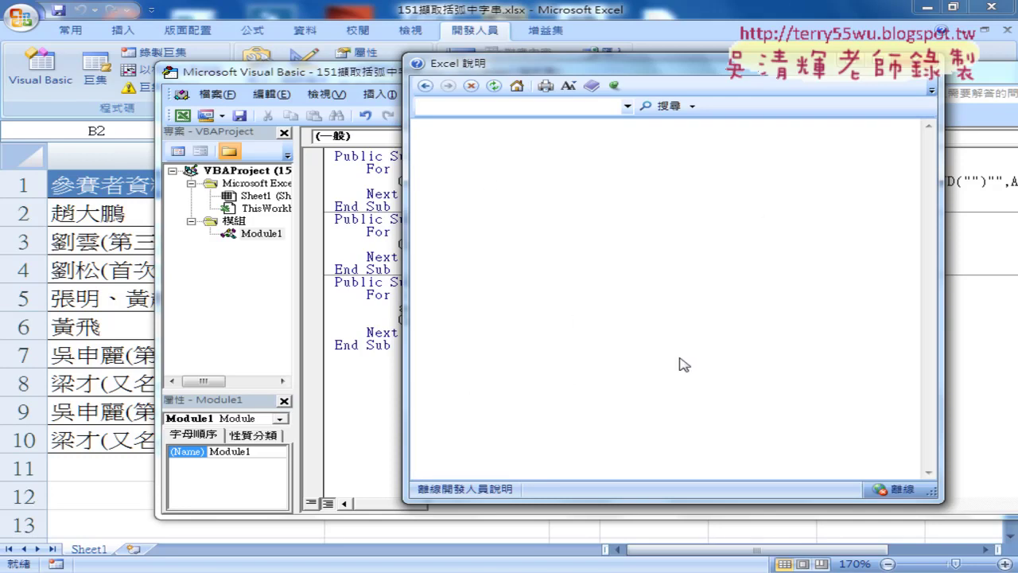
left_click(931, 64)
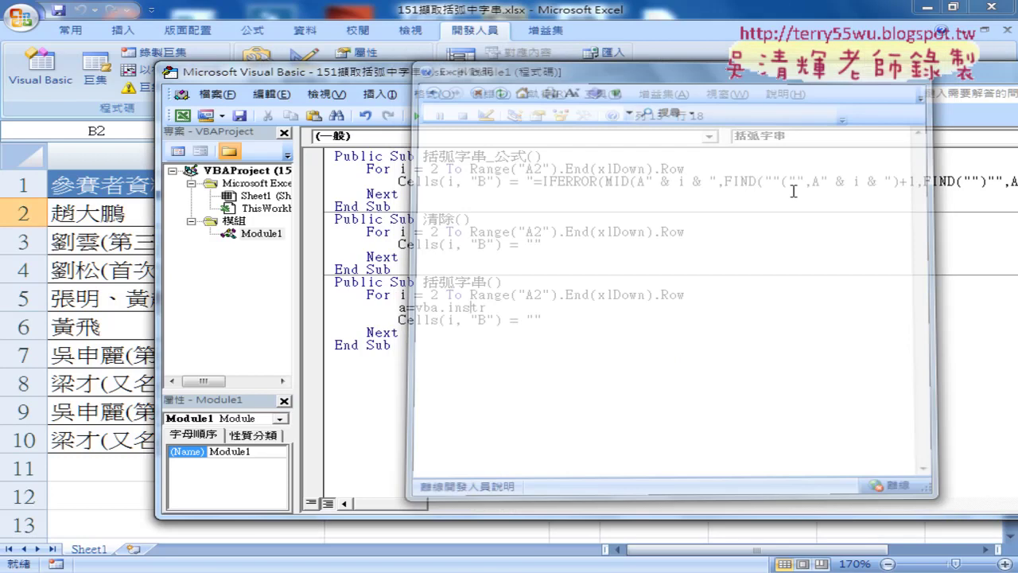
key("shift+Left")
key("shift+Left")
key("shift+Left")
key("shift+Left")
key("shift+Left")
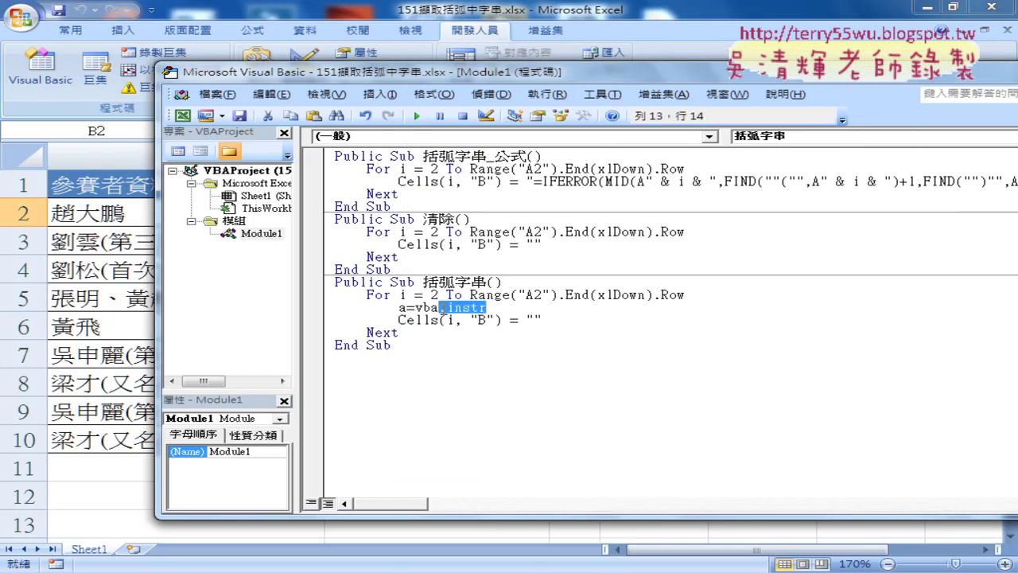
left_click(500, 308)
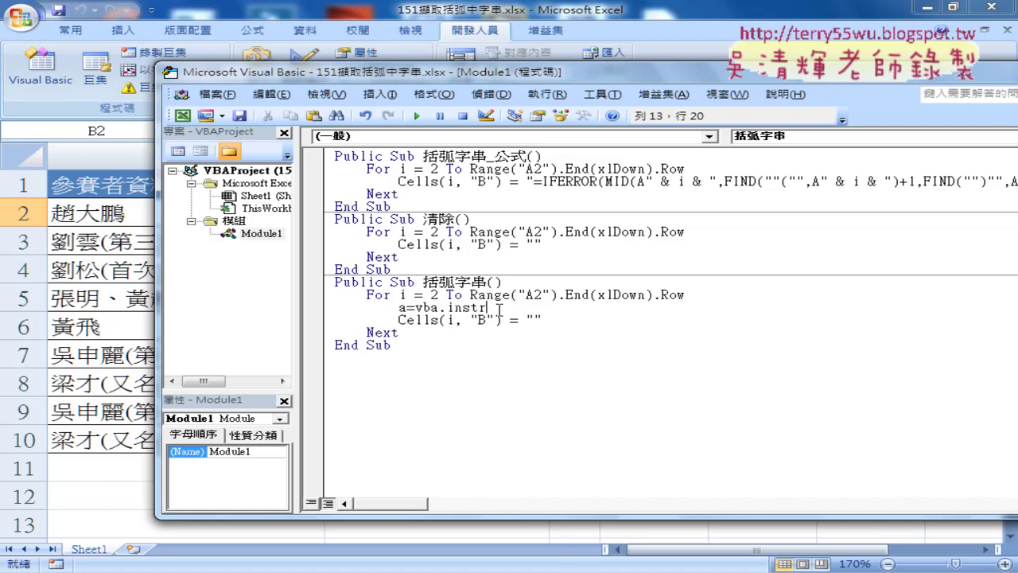
key("Left")
key("Left")
key("F1")
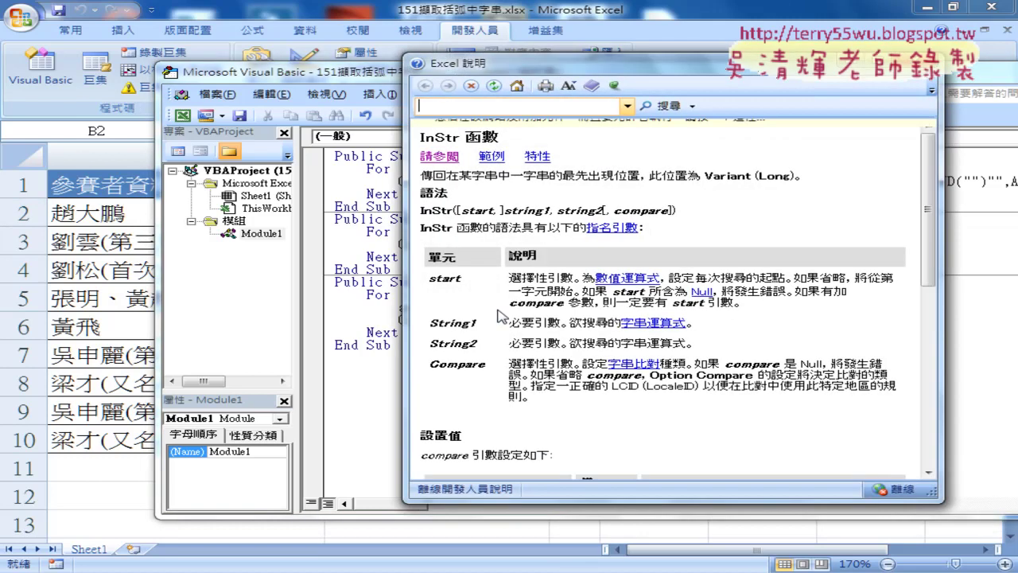
double_click(439, 316)
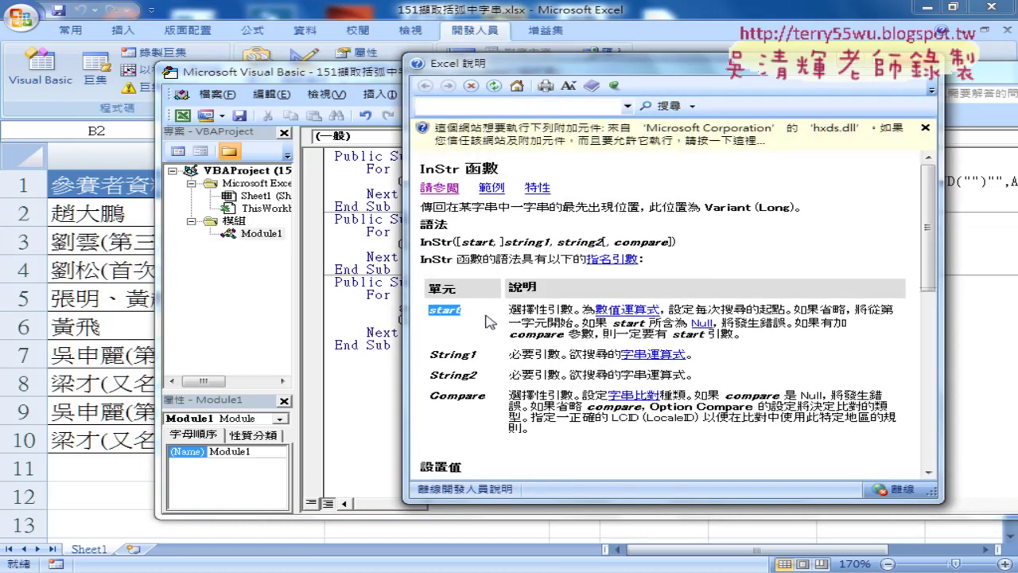
left_click_drag(505, 242, 456, 242)
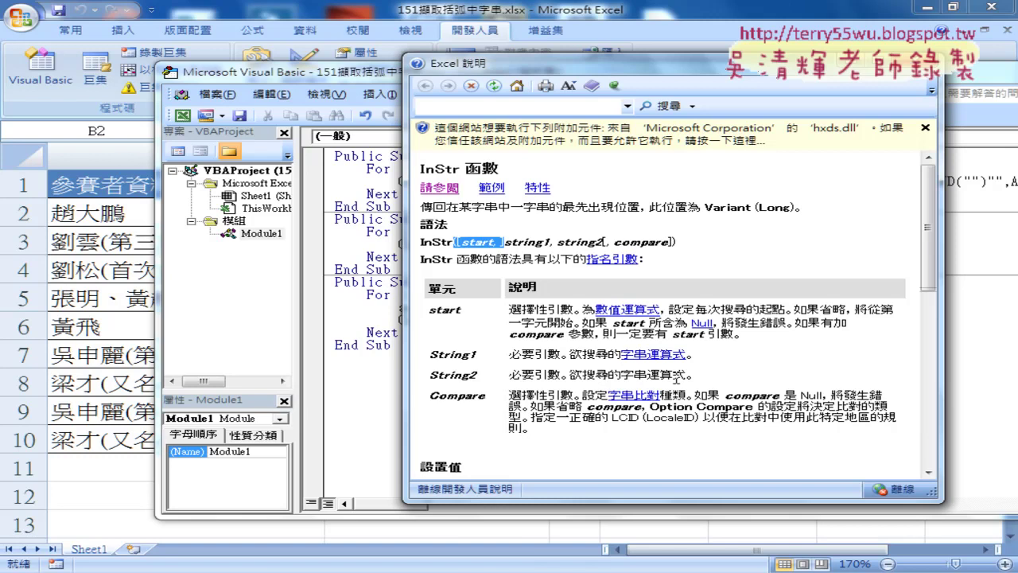
scroll(612, 371, "down", 1)
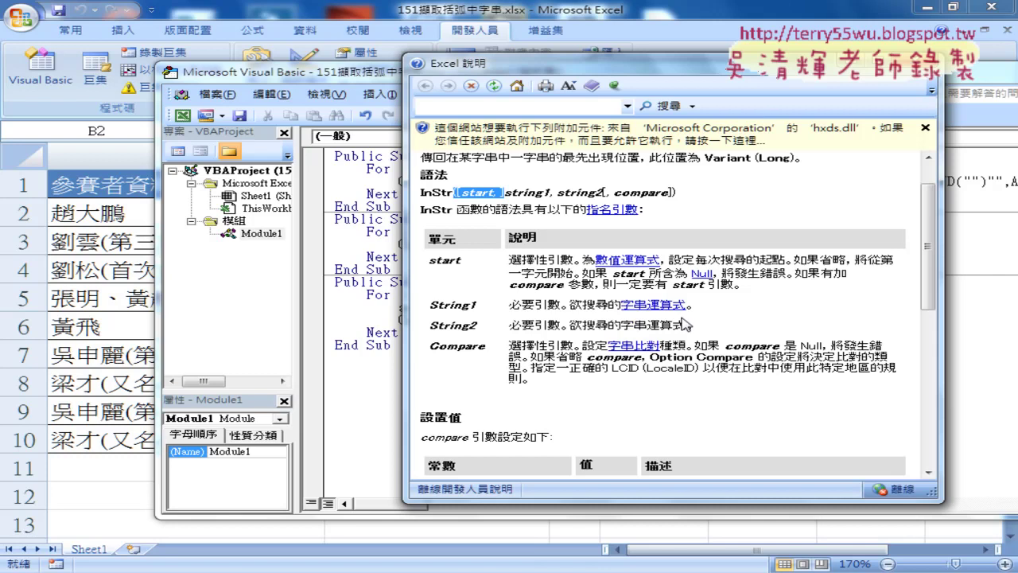
left_click(382, 311)
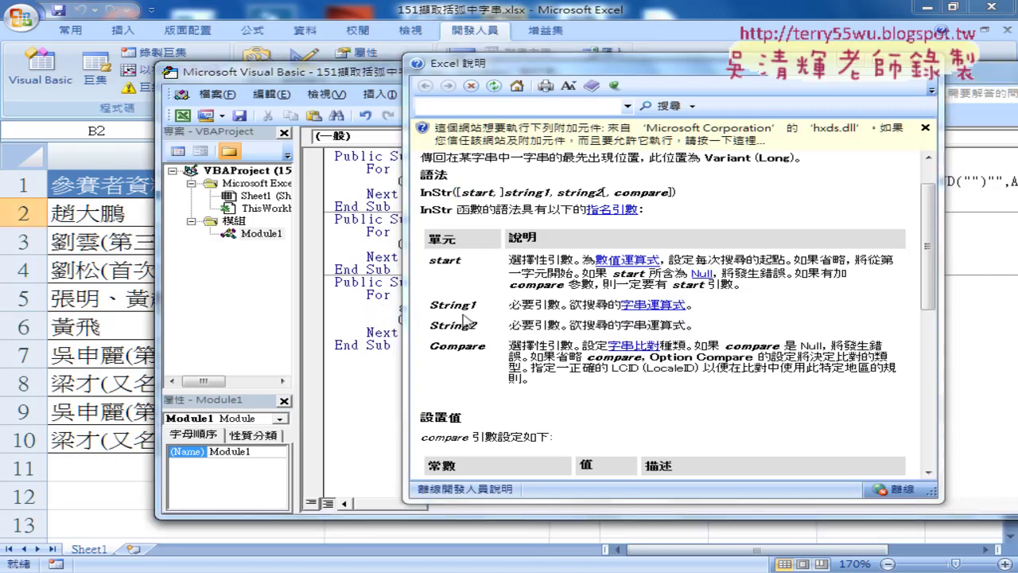
left_click(925, 64)
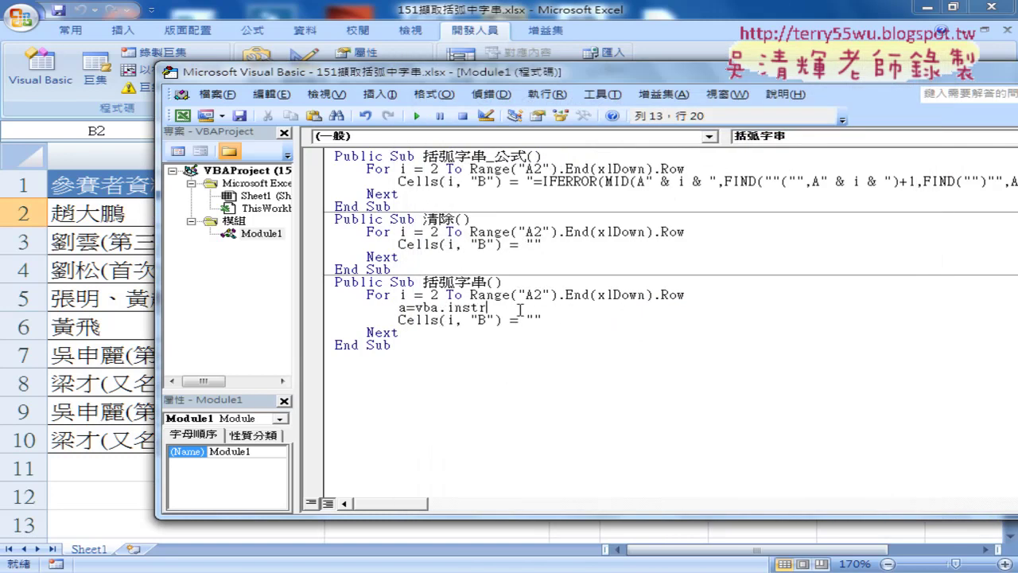
Complete the line a = VBA.InStr(Cells(i, "A"), "(") and start a new line.
type("(")
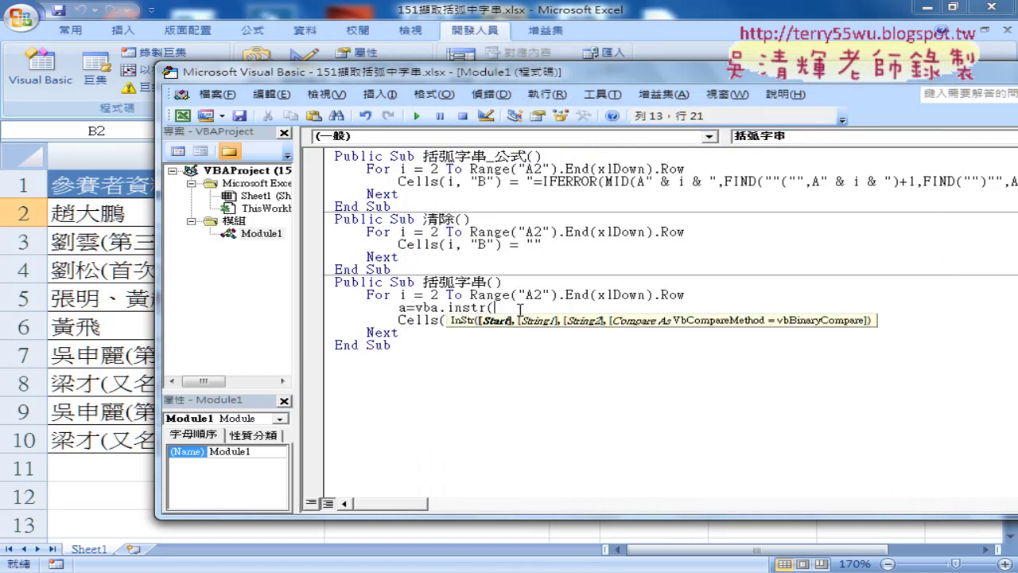
left_click_drag(452, 80, 622, 86)
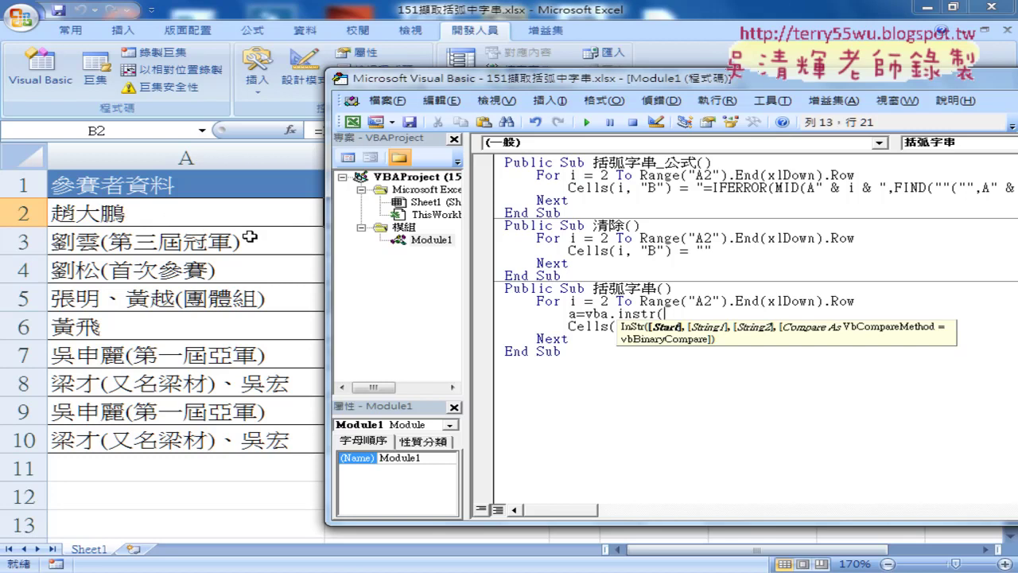
left_click(665, 329)
left_click(528, 354)
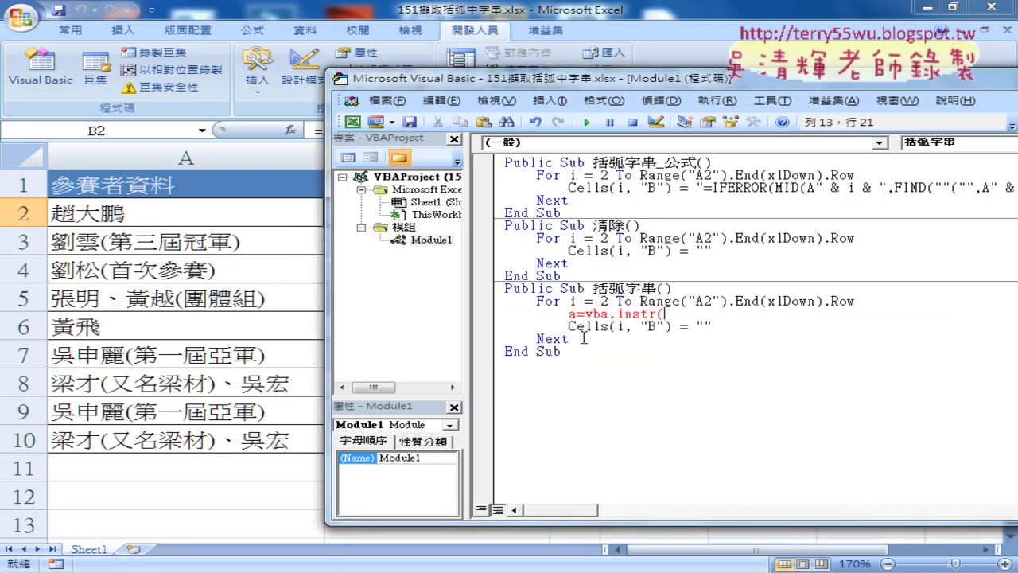
mouse_move(569, 326)
left_mouse_down()
mouse_move(675, 326)
mouse_move(665, 314)
left_mouse_up()
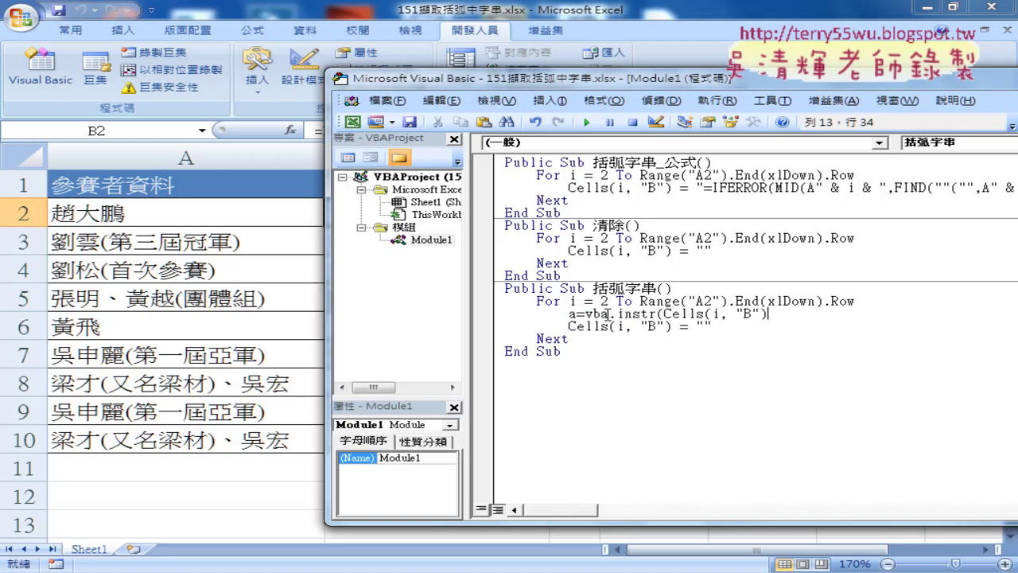
double_click(746, 315)
type("A")
key("Right")
key("Right")
type(",\"")
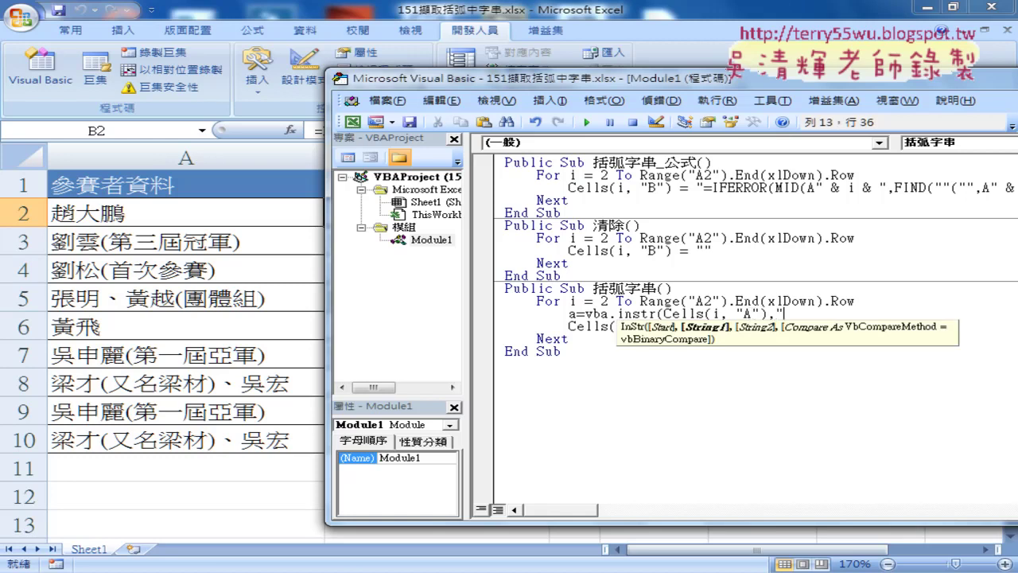
type("(")
type("\")")
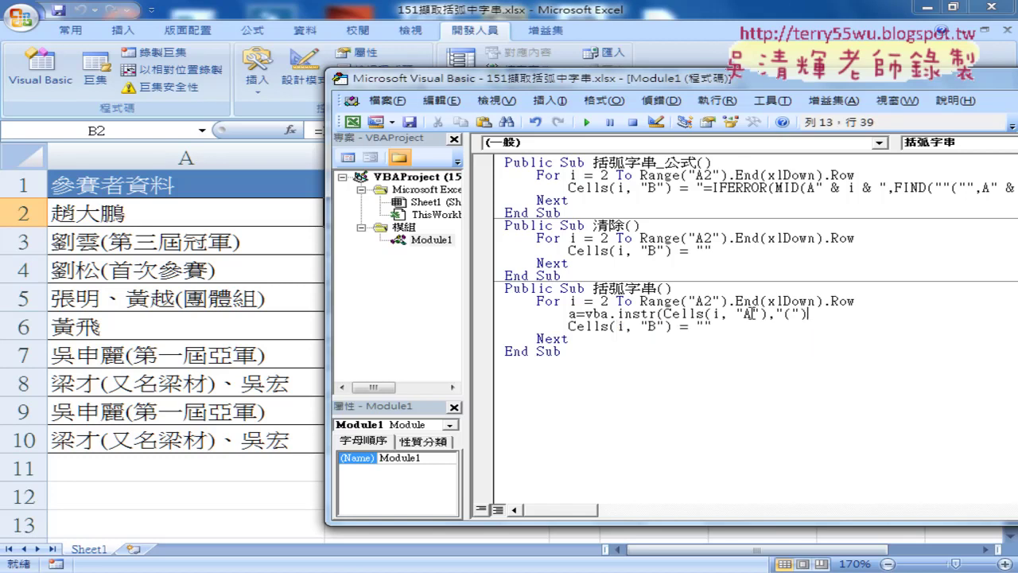
key("Return")
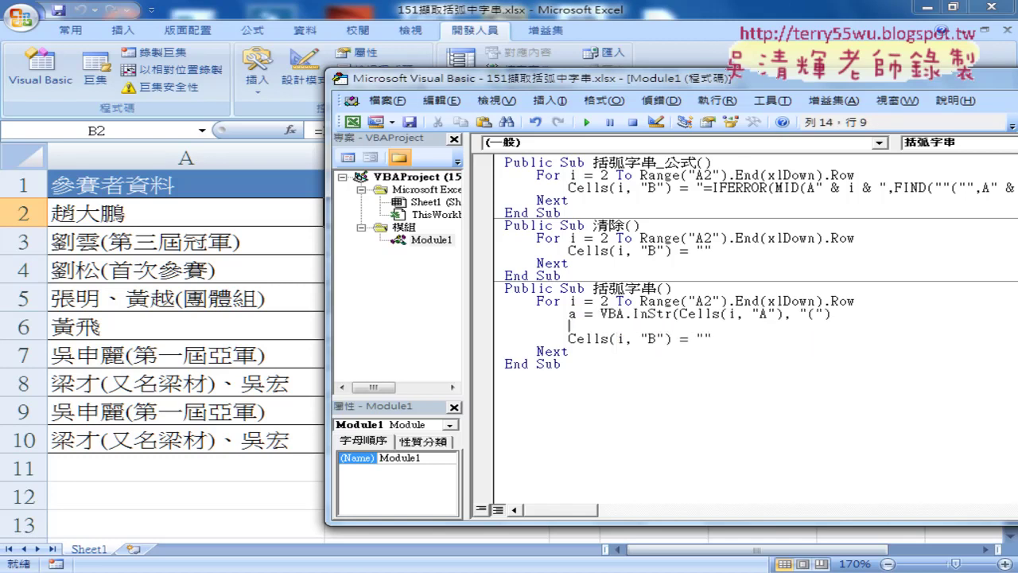
Copy the InStr assignment line onto the blank line beneath it.
type("b")
key("BackSpace")
left_click_drag(570, 314, 836, 314)
key("ctrl+c")
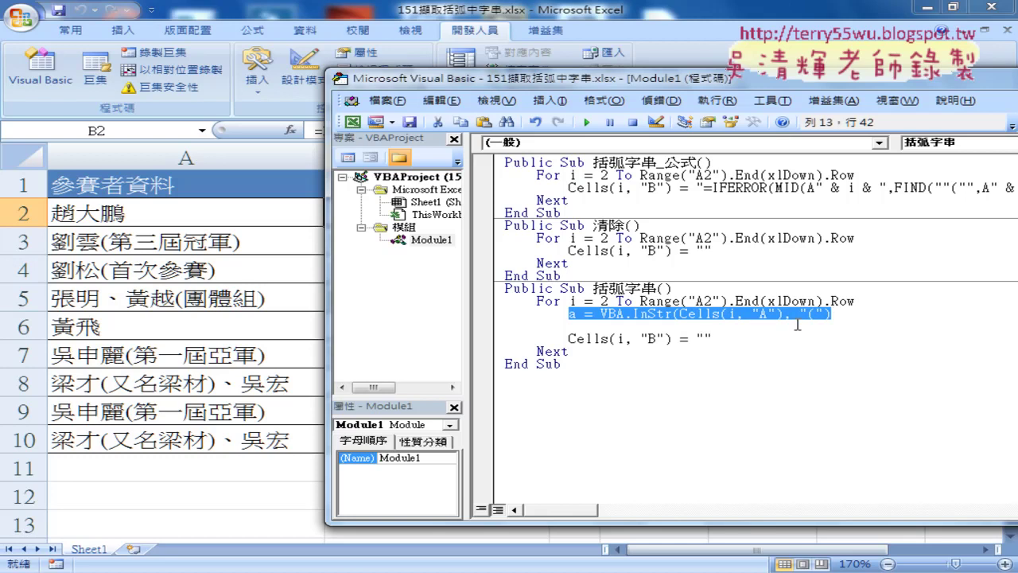
left_click(693, 328)
key("ctrl+v")
Turn the pasted line into b = VBA.InStr(Cells(i, "A"), ")").
double_click(571, 326)
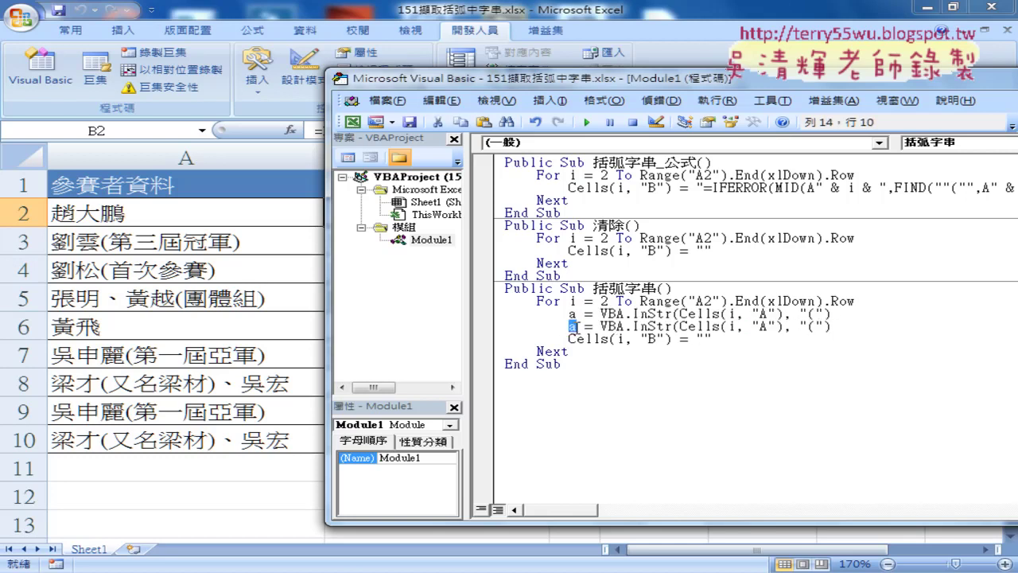
double_click(816, 327)
type(")")
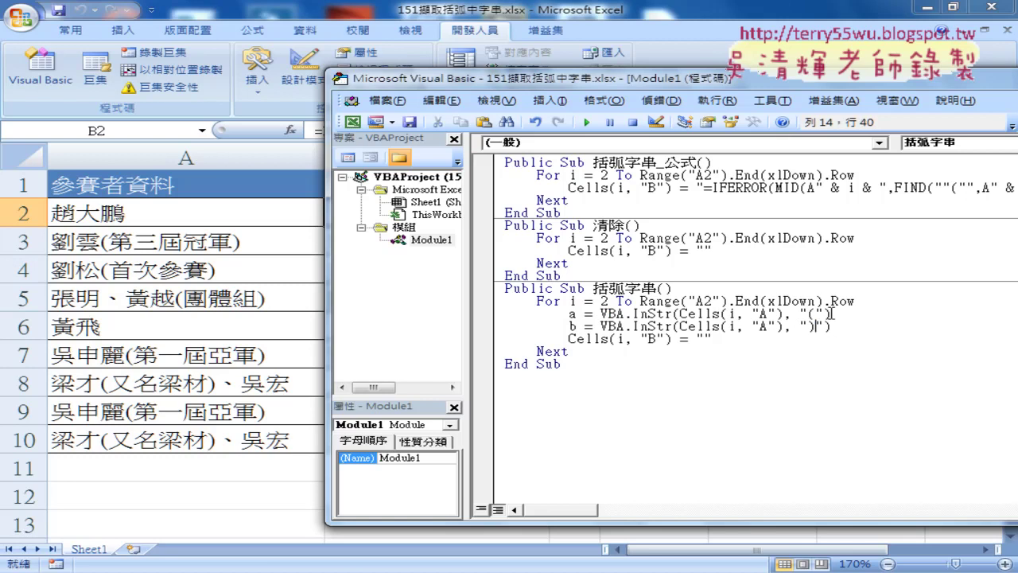
left_click_drag(832, 314, 600, 314)
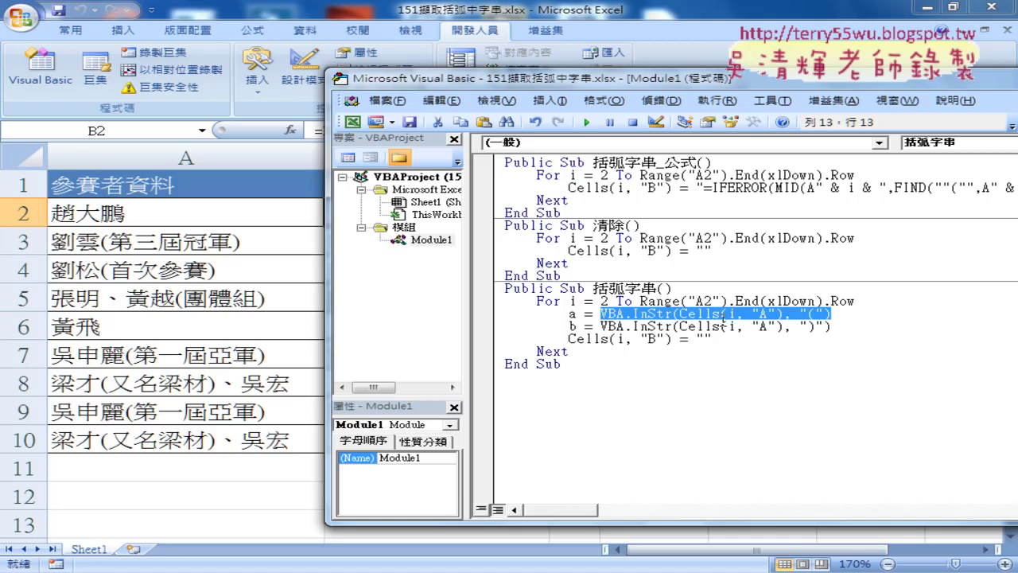
left_click(585, 318)
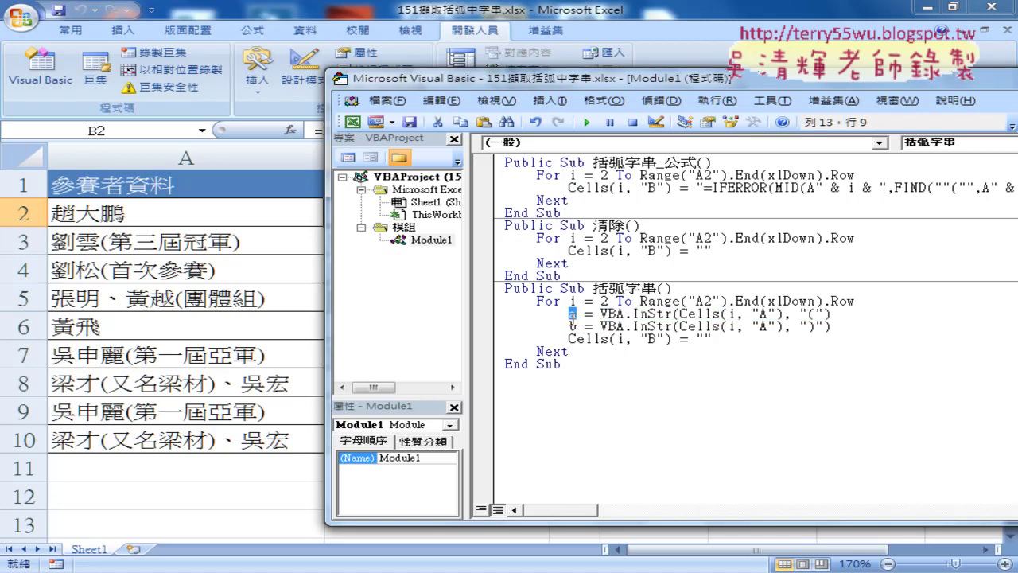
left_click_drag(834, 326, 600, 327)
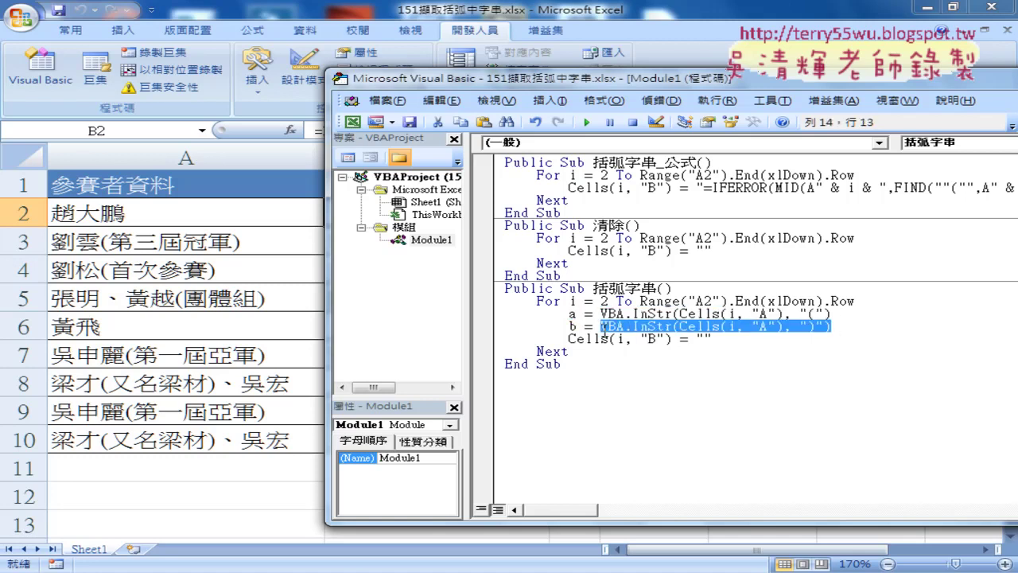
left_click(573, 327)
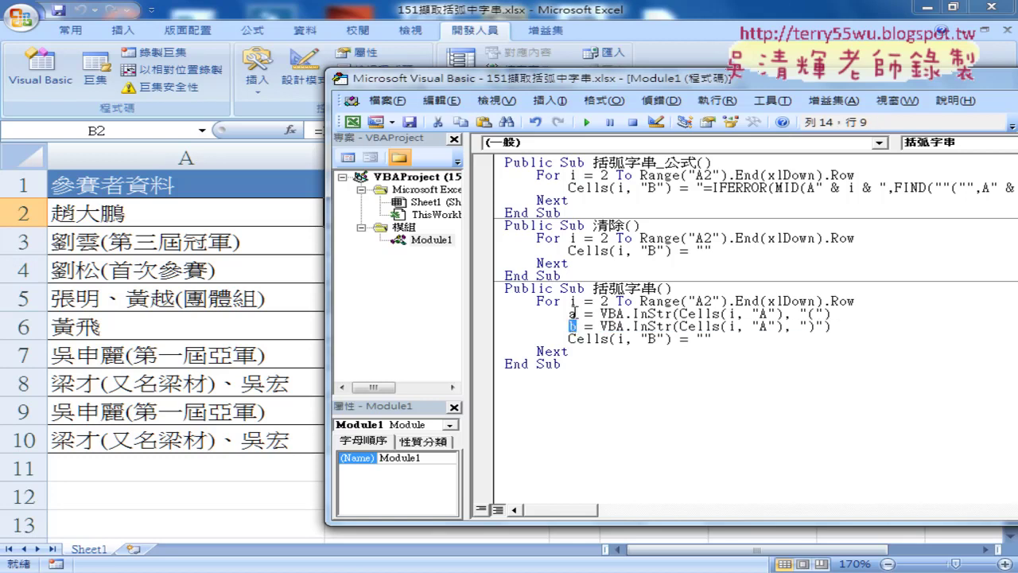
left_click(573, 314)
left_click_drag(721, 340, 697, 340)
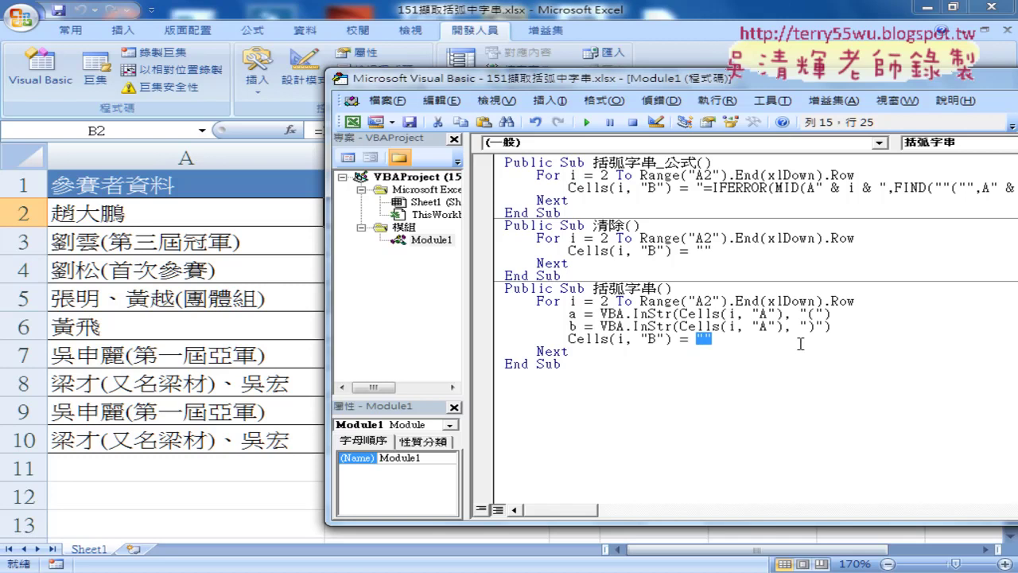
Set the Cells line to Cells(i, "B") = VBA.Mid(Cells(i, "A"), a + 1, b - a - 1).
type("vba")
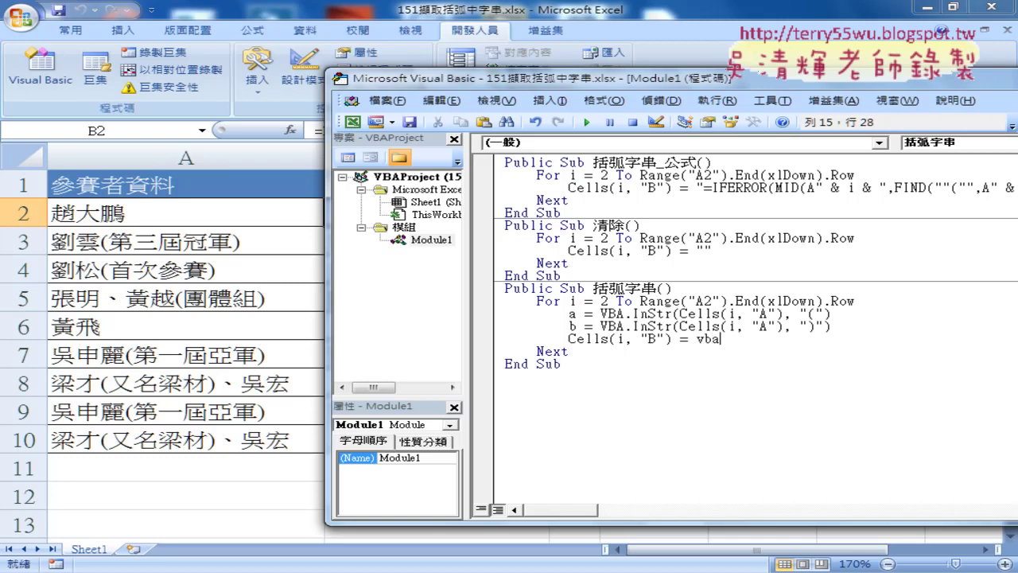
type(".m")
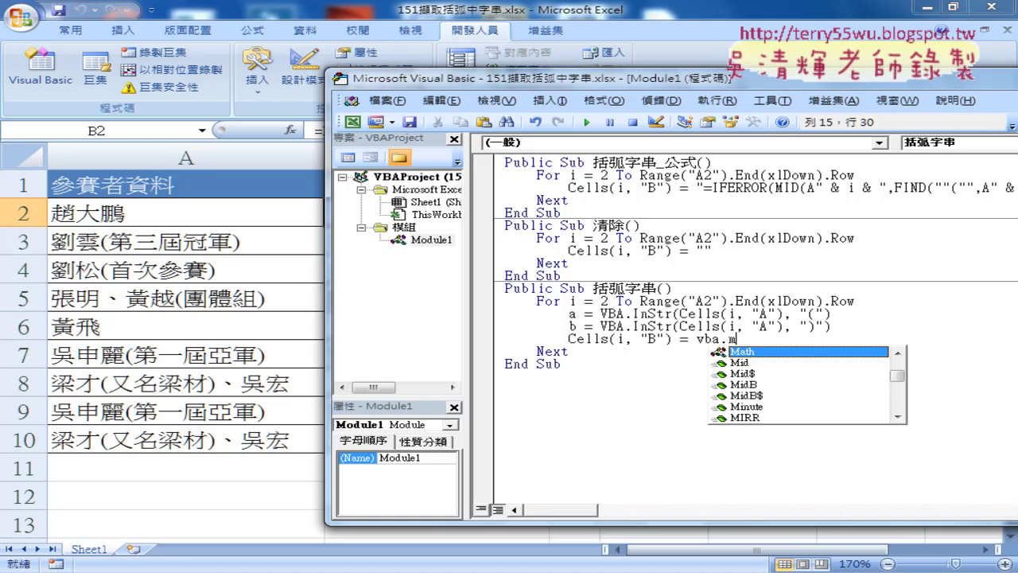
type("id")
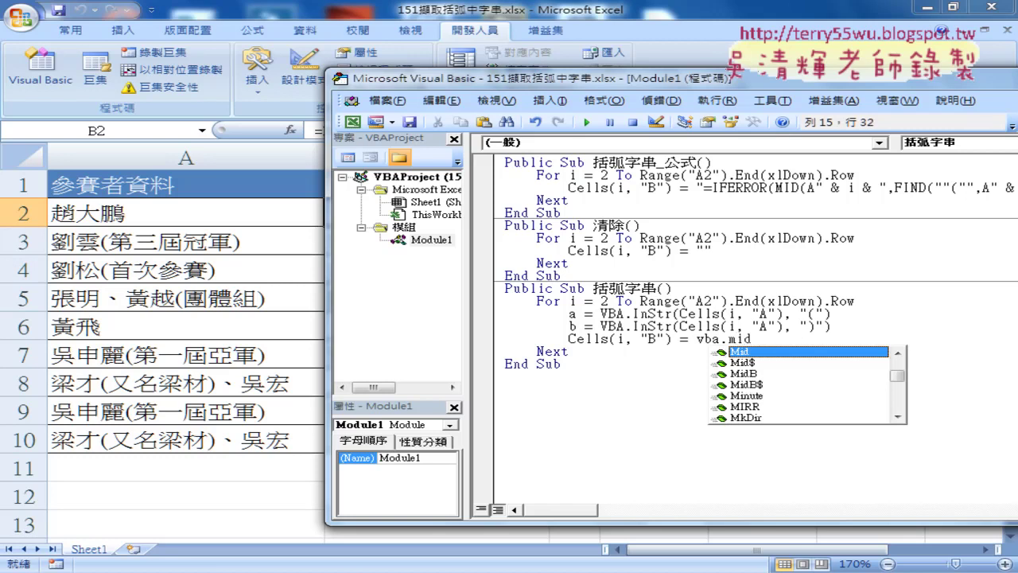
type("(")
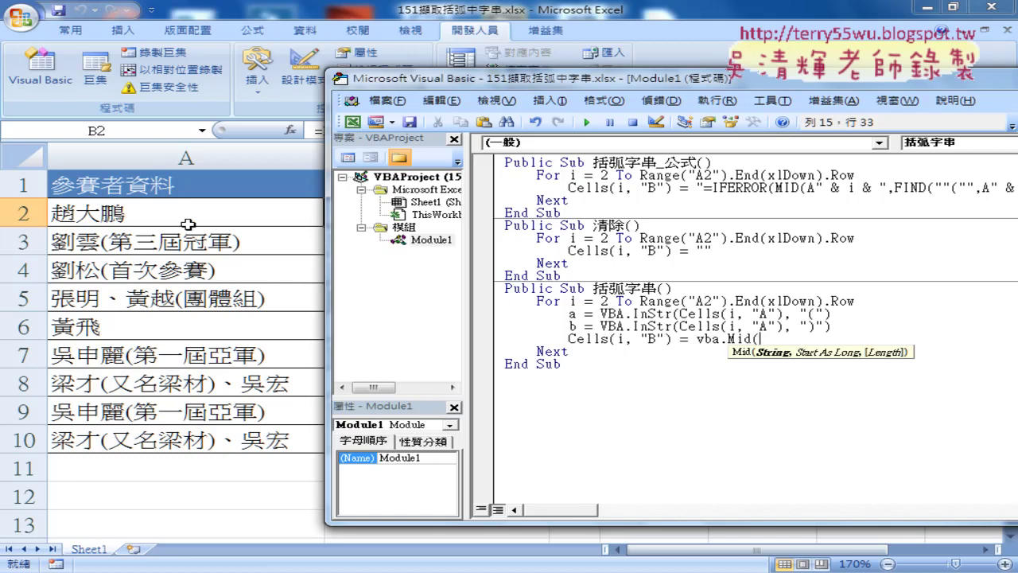
left_click_drag(673, 341, 568, 340)
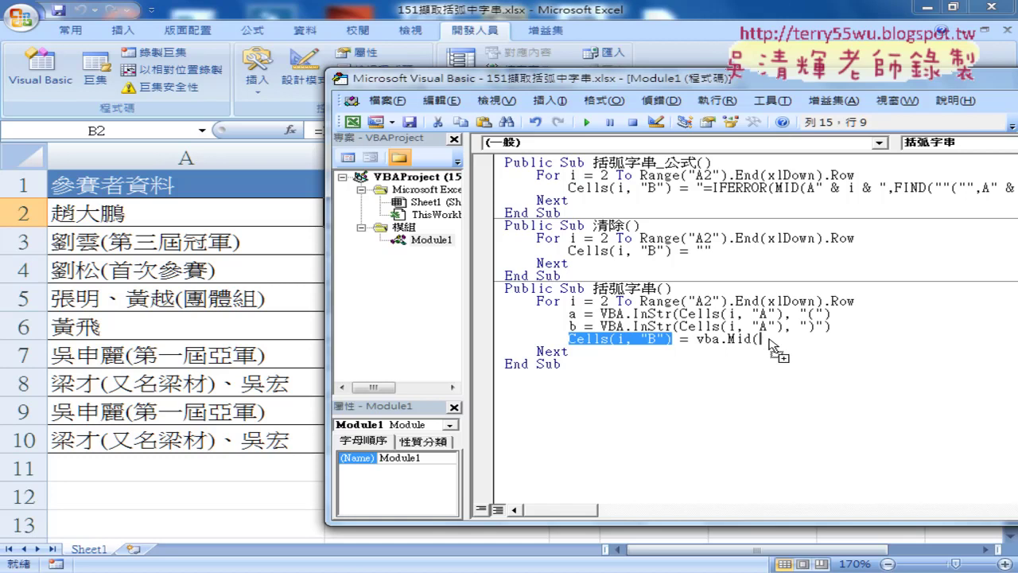
left_click_drag(673, 342, 760, 340, "ctrl")
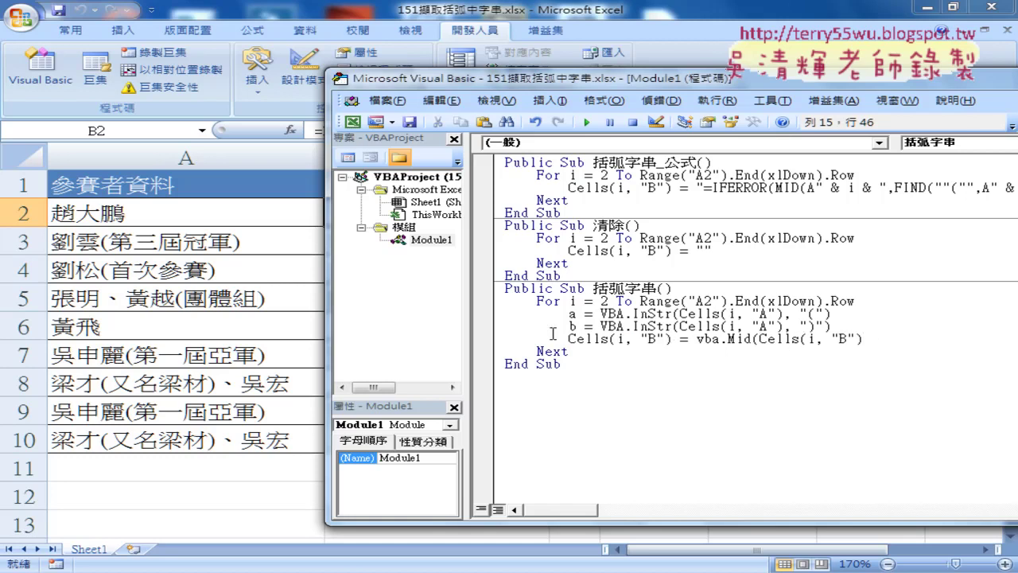
double_click(844, 340)
type("A")
left_click(876, 340)
type(",")
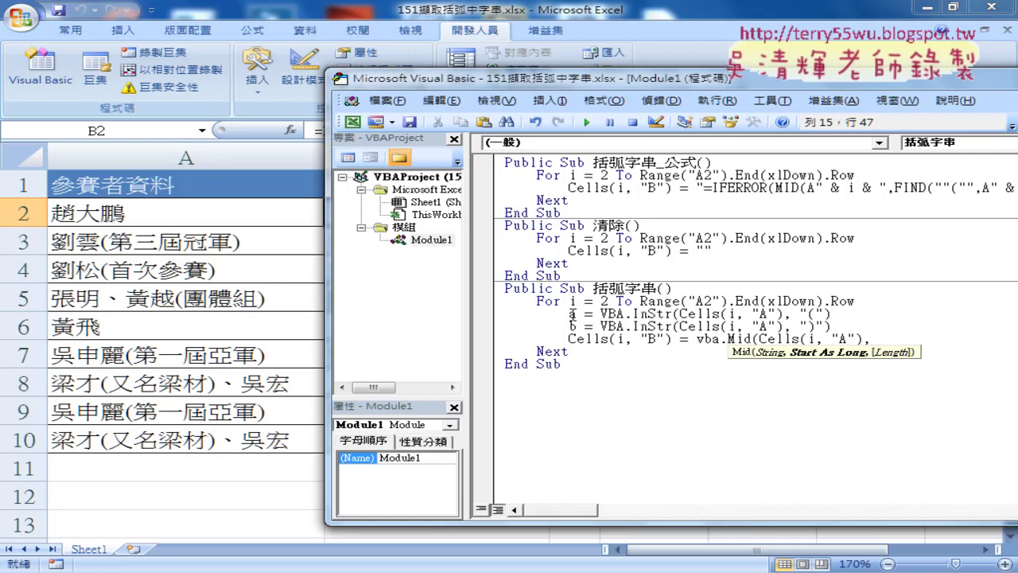
type("a")
type("+1")
type(",")
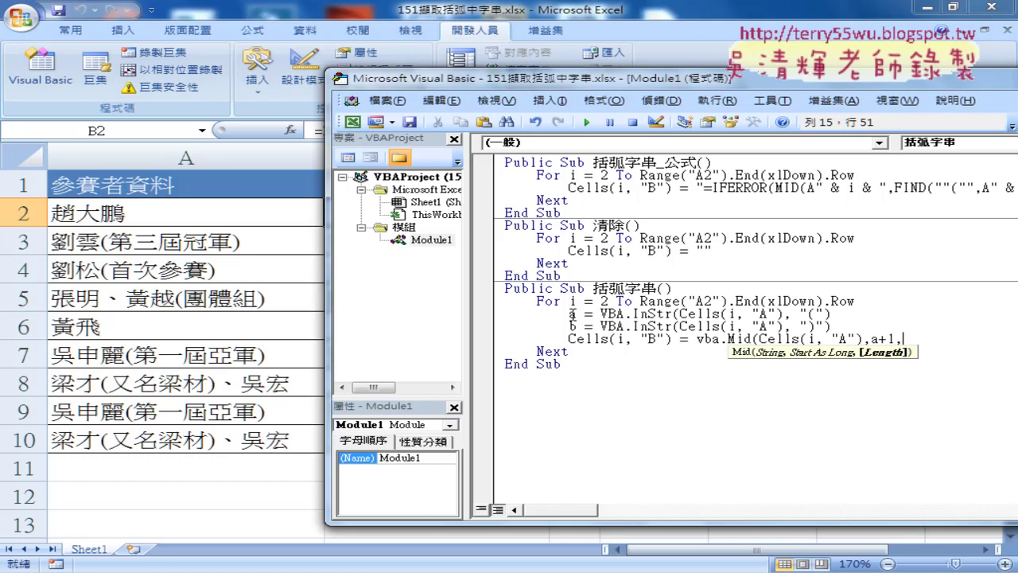
type("b-")
type("a")
type("-1")
type(")")
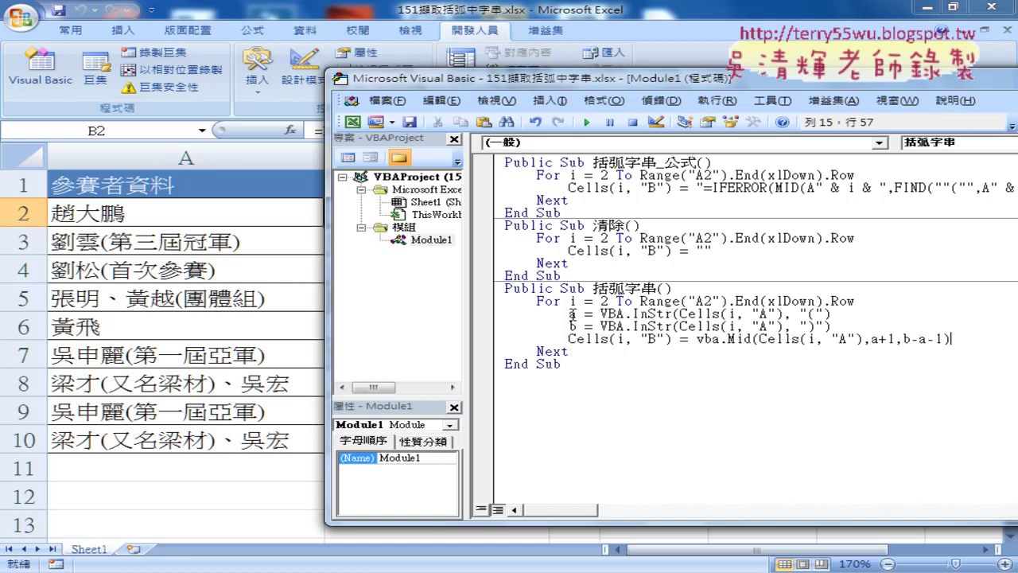
left_click(661, 407)
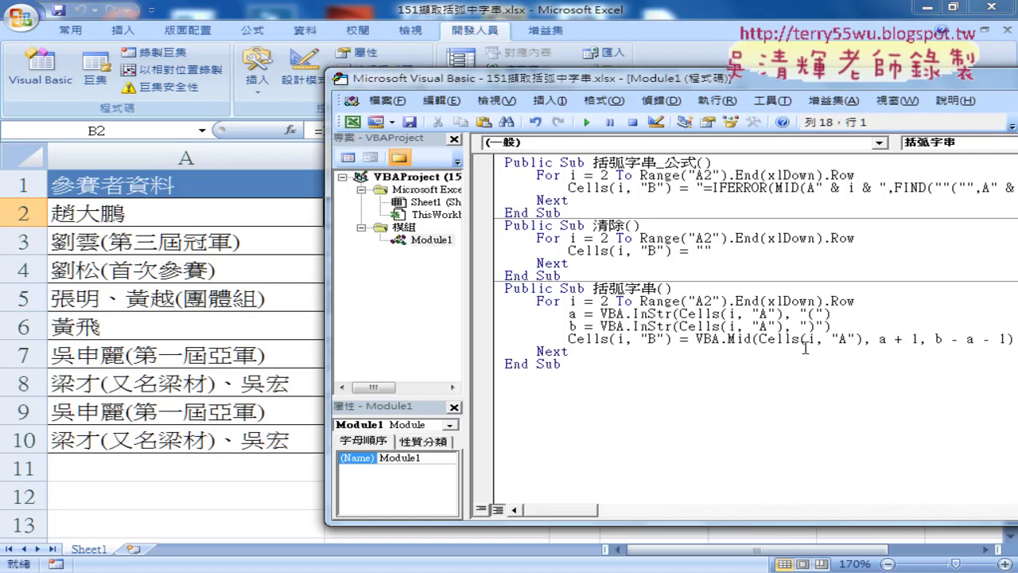
left_click_drag(832, 327, 494, 322)
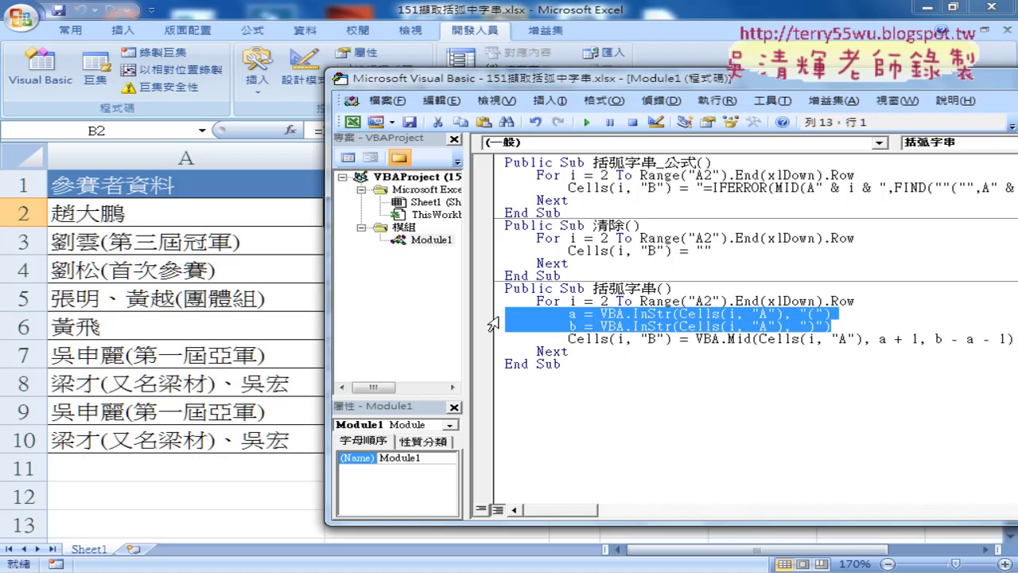
Reveal column B and annotate the InStr "(" search with the screen pen.
left_click_drag(592, 80, 693, 80)
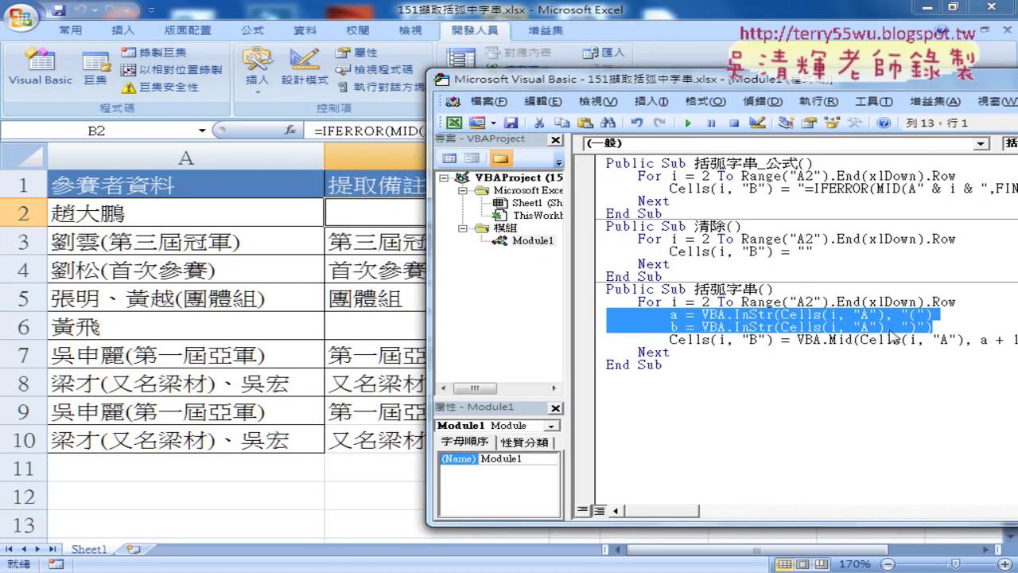
left_click(915, 314)
left_click_drag(916, 314, 910, 314)
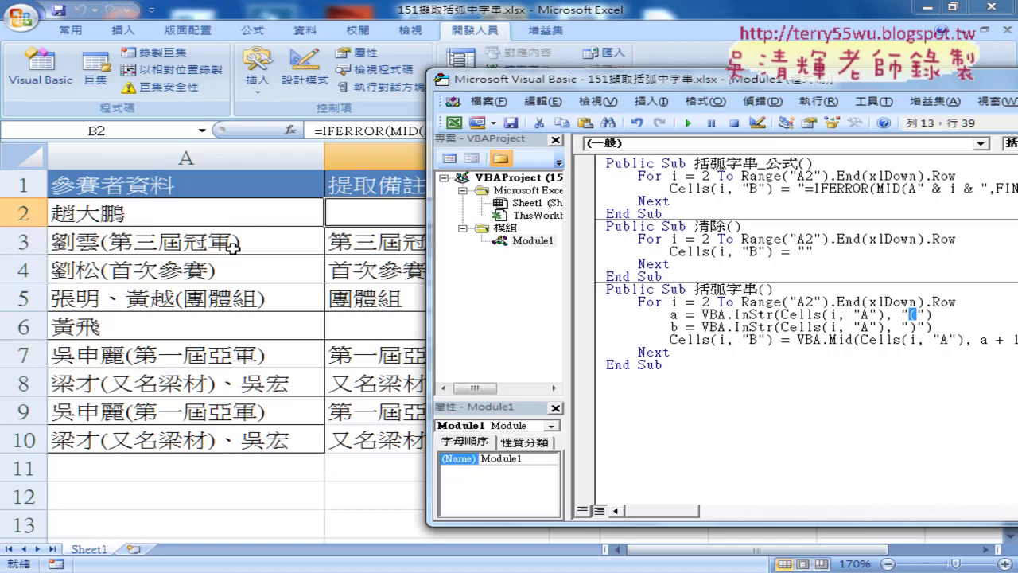
left_click_drag(230, 263, 243, 266)
mouse_move(73, 229)
left_mouse_down()
mouse_move(79, 199)
mouse_move(163, 215)
left_mouse_up()
left_click_drag(163, 158, 159, 195)
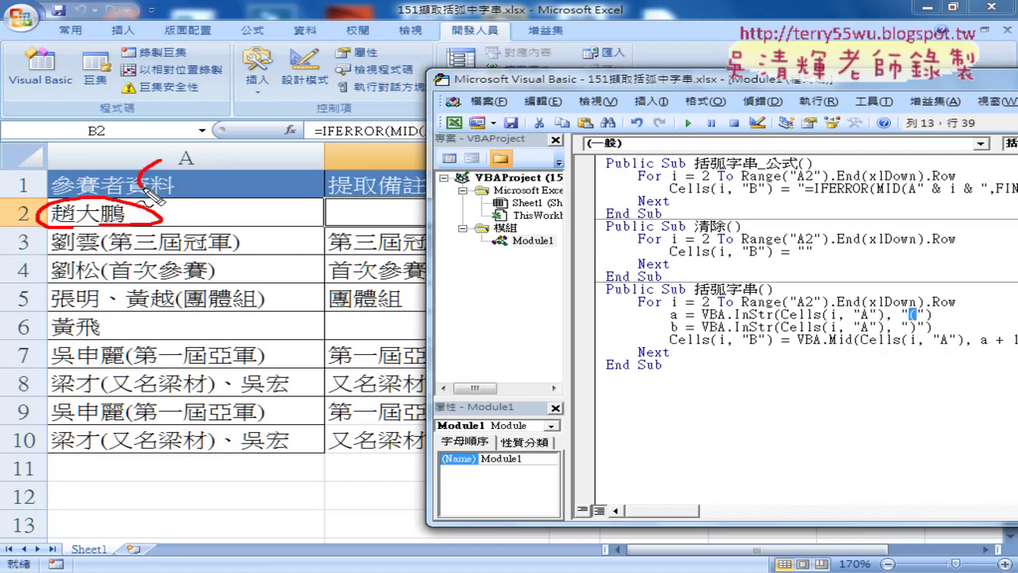
left_click_drag(253, 166, 237, 194)
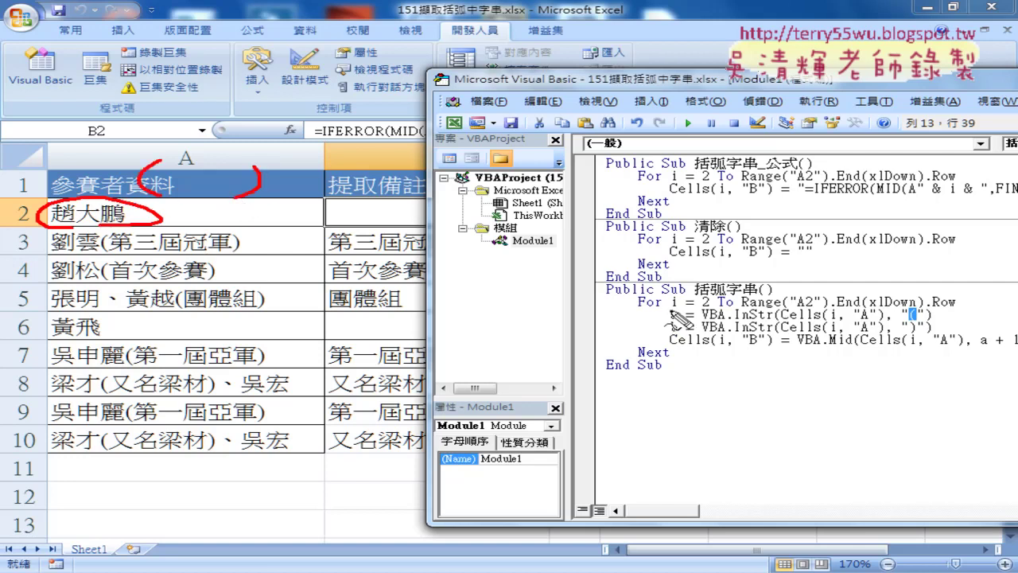
left_click_drag(663, 309, 668, 316)
left_click_drag(670, 316, 665, 321)
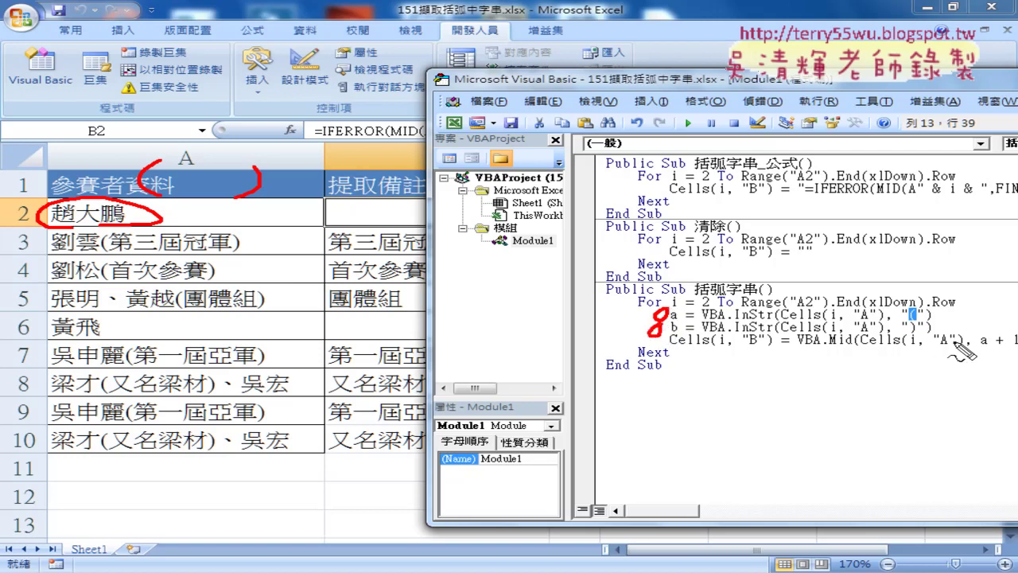
key("Escape")
Review Mid's source and b - a - 1 length arguments, then run 清除 to empty column B.
left_click_drag(605, 79, 430, 66)
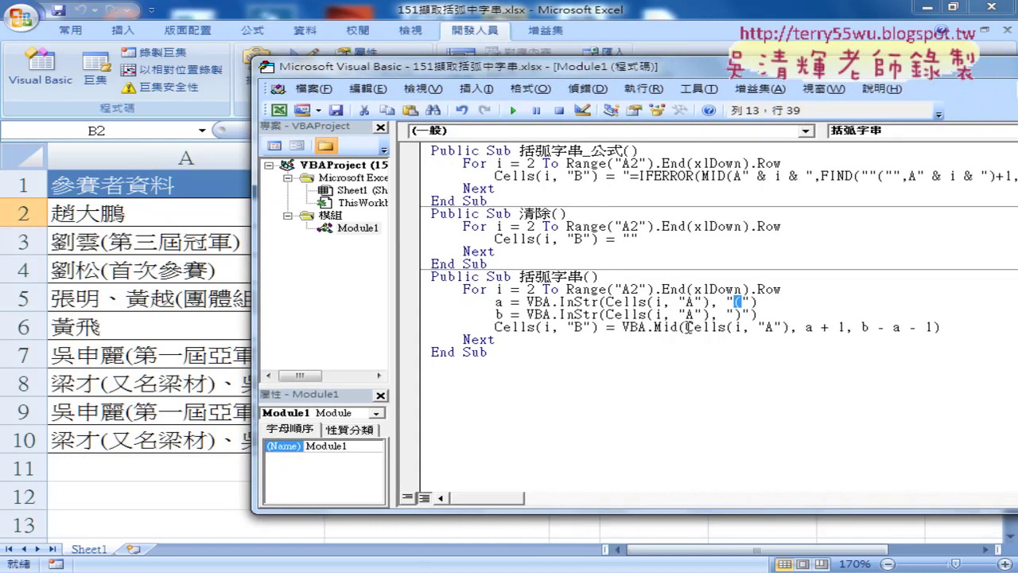
left_click_drag(686, 327, 793, 327)
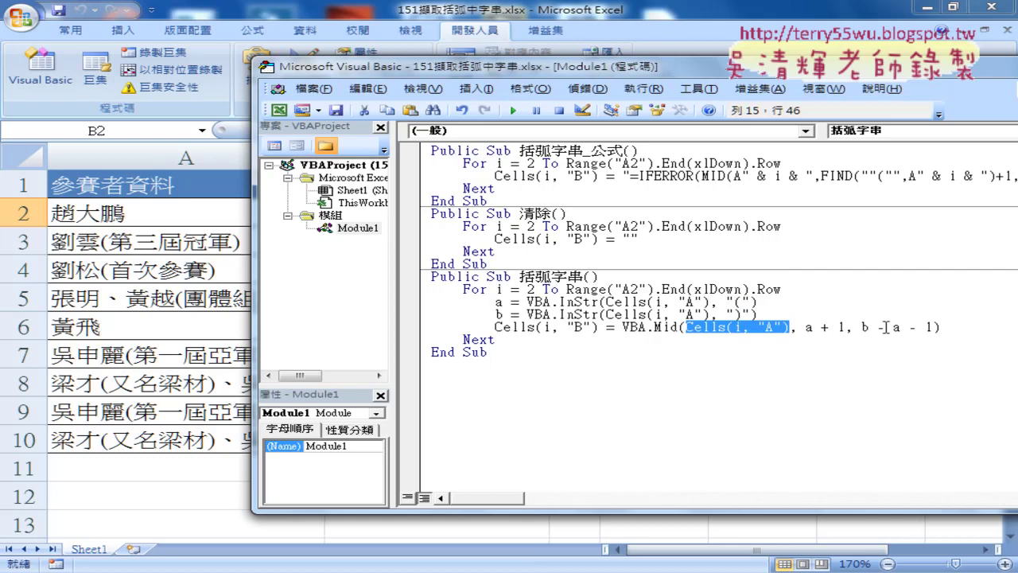
left_click_drag(932, 327, 861, 327)
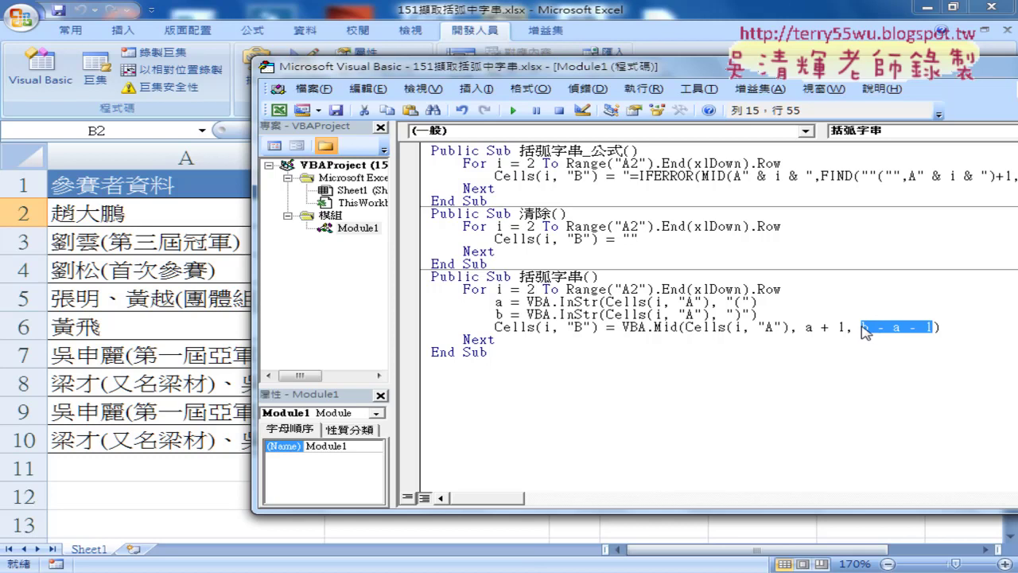
left_click(661, 315)
left_click_drag(641, 66, 833, 70)
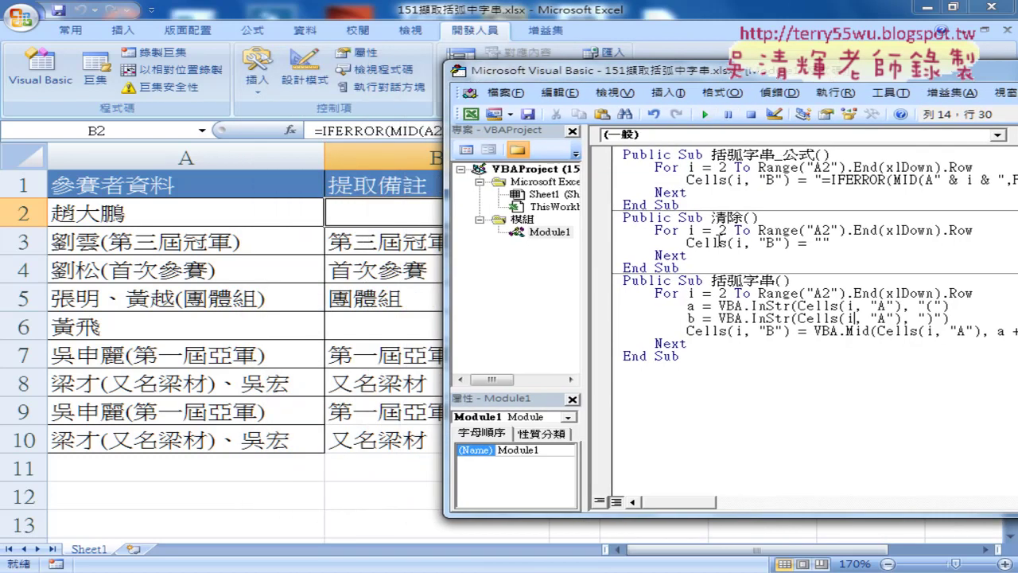
left_click(721, 240)
left_click(705, 114)
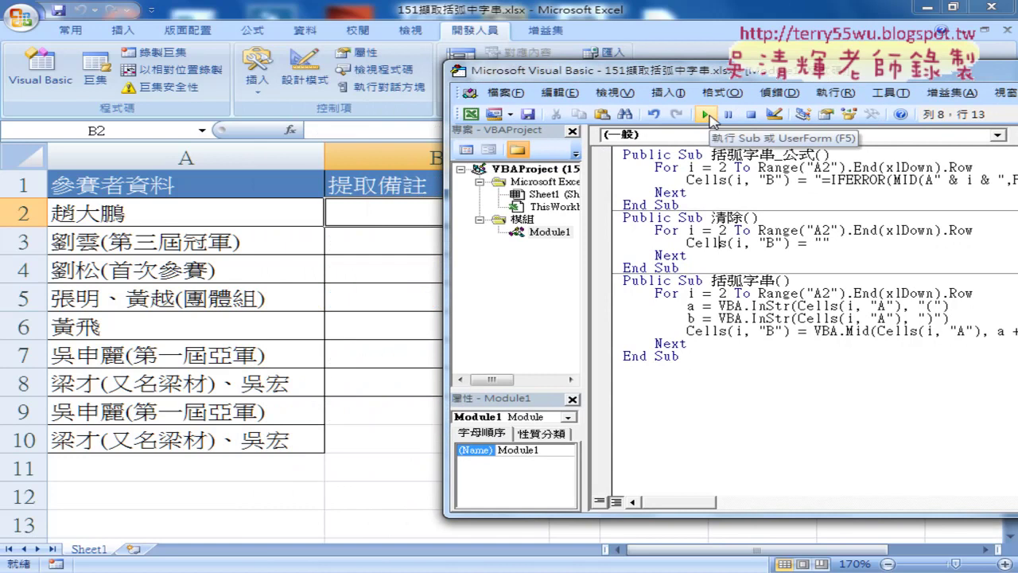
Run 括弧字串 and choose 偵錯 on run-time error 5 to break at the Mid line.
left_click(692, 296)
left_click(705, 114)
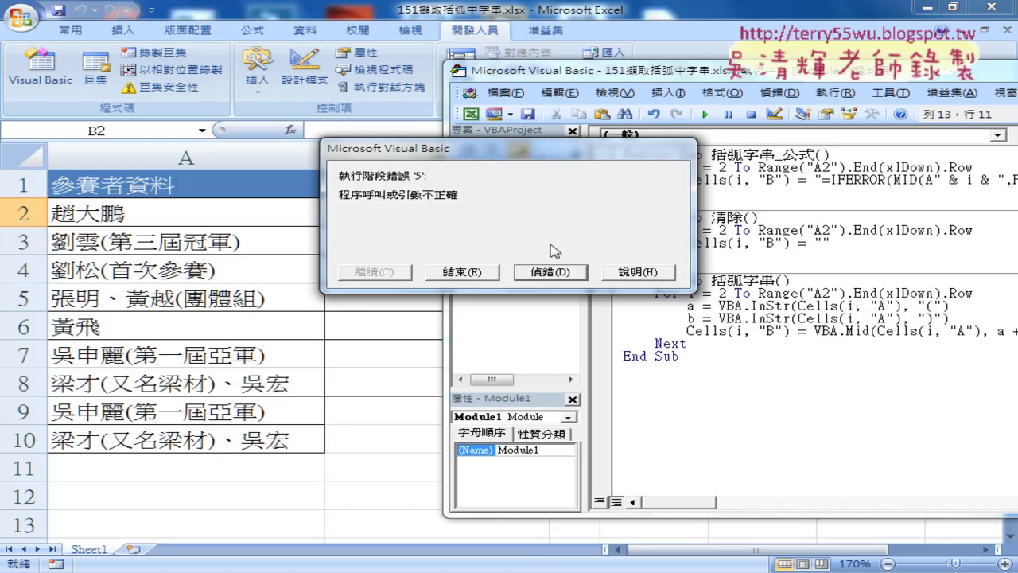
left_click(551, 273)
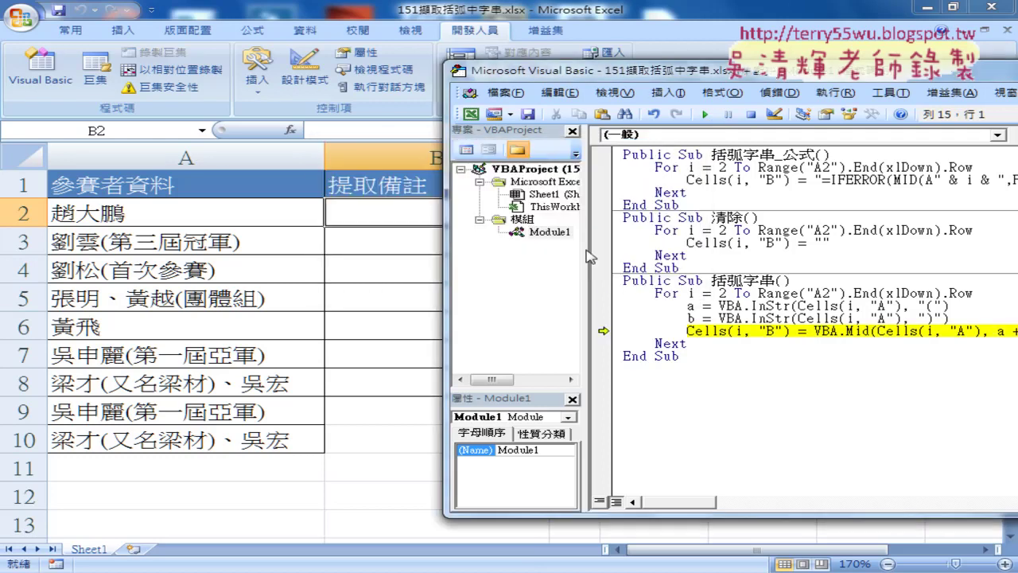
Read data tips showing a and b are 0 and b - a - 1 is -1, then insert a line after b.
left_click_drag(698, 79, 520, 74)
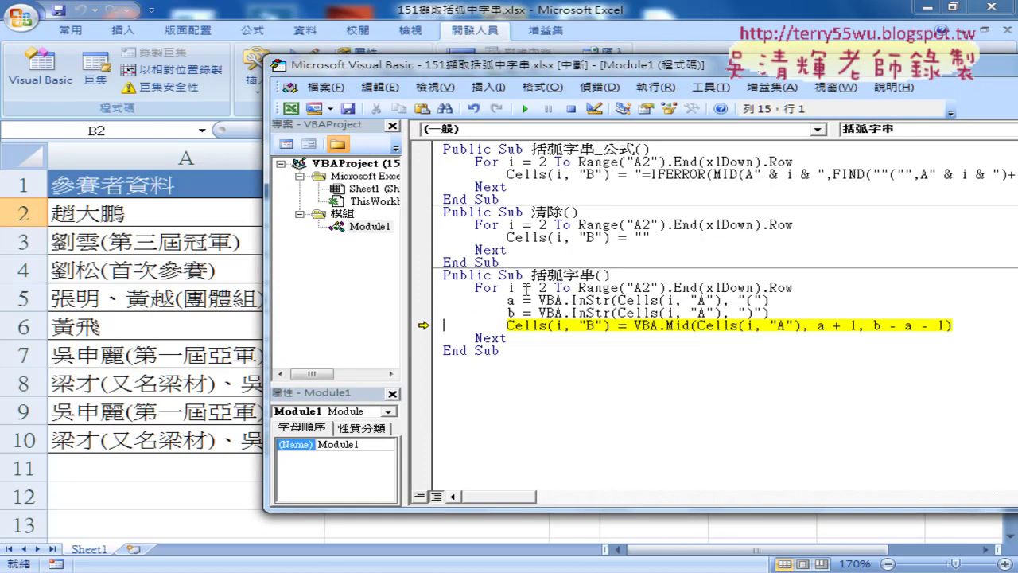
mouse_move(511, 300)
left_click_drag(874, 326, 943, 328)
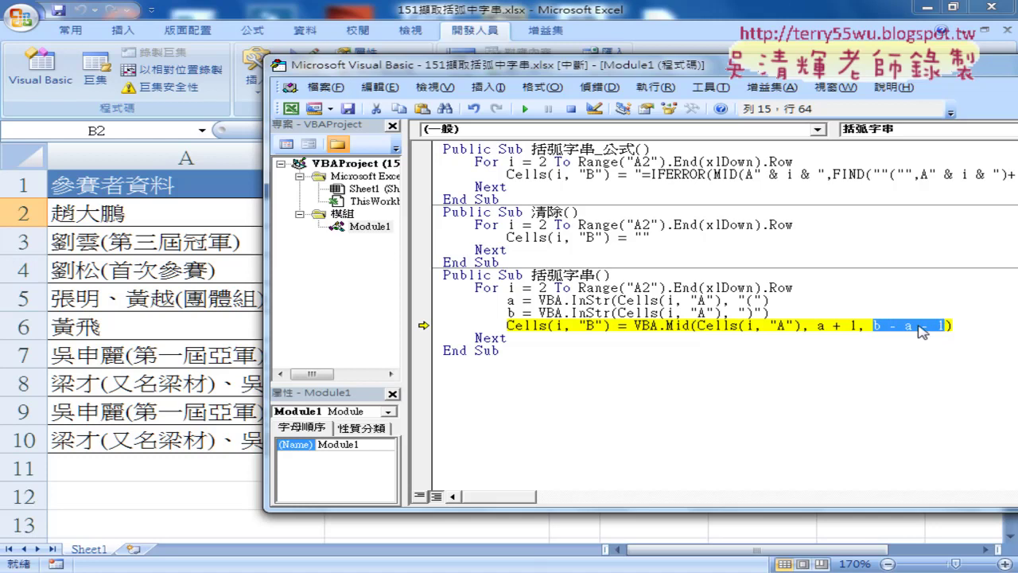
mouse_move(923, 331)
left_click(785, 315)
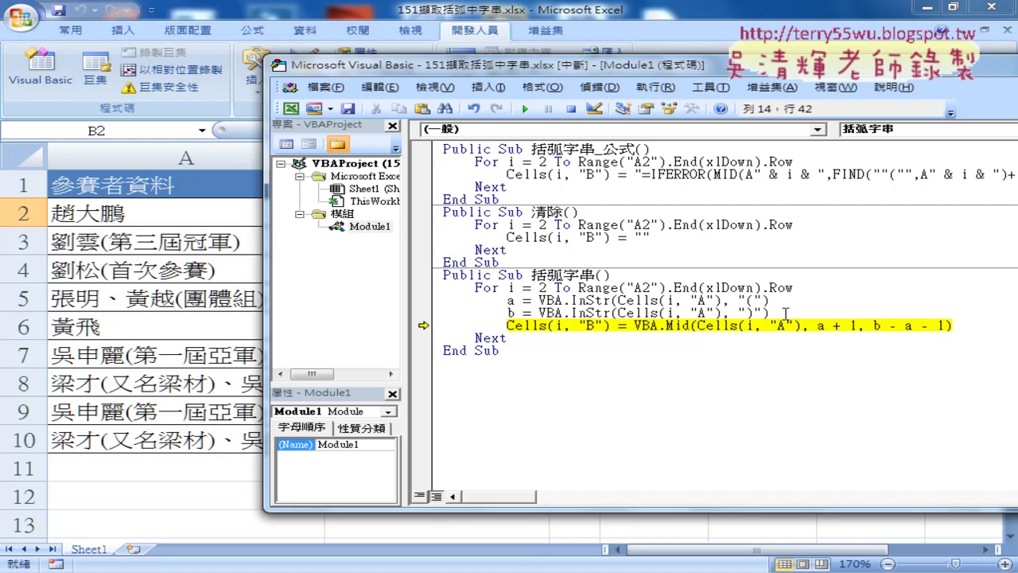
key("Return")
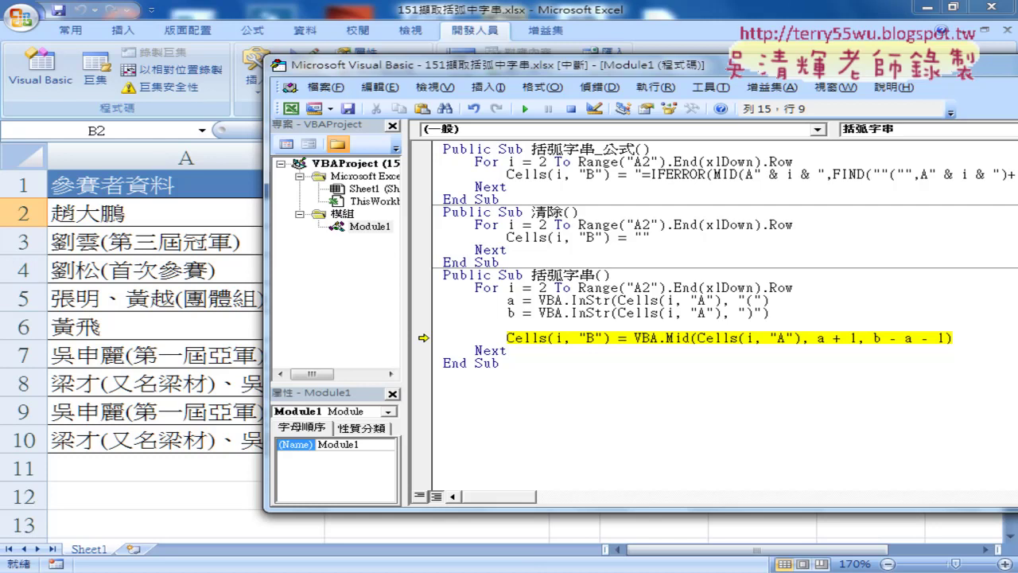
Add the line If a <> 0 Then above the Mid statement.
type("i")
type("f")
type("a")
type("=0")
key("Left")
key("Left")
key("Delete")
type("<>")
key("shift+Left")
key("shift+Left")
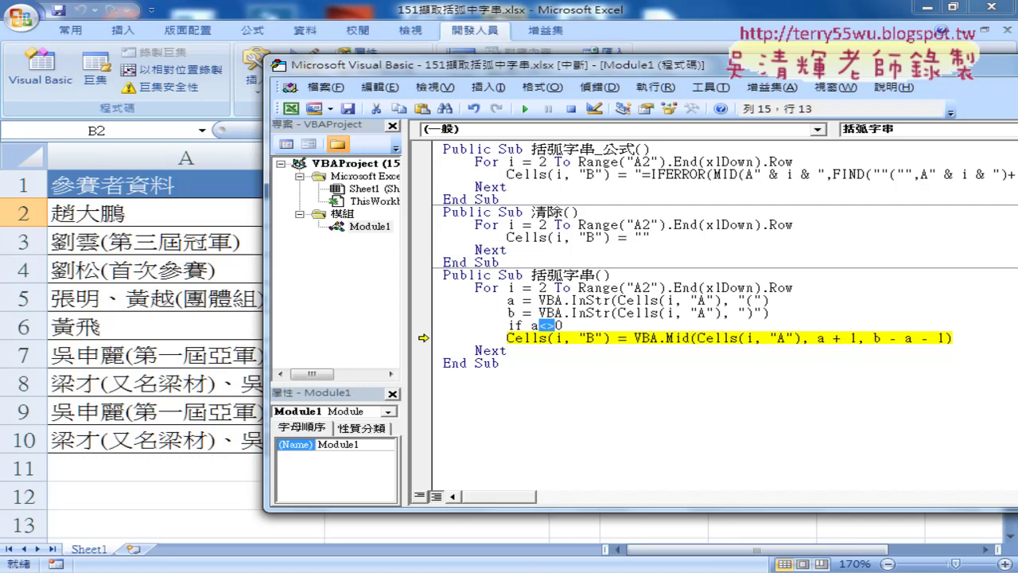
left_click(563, 325)
type("the")
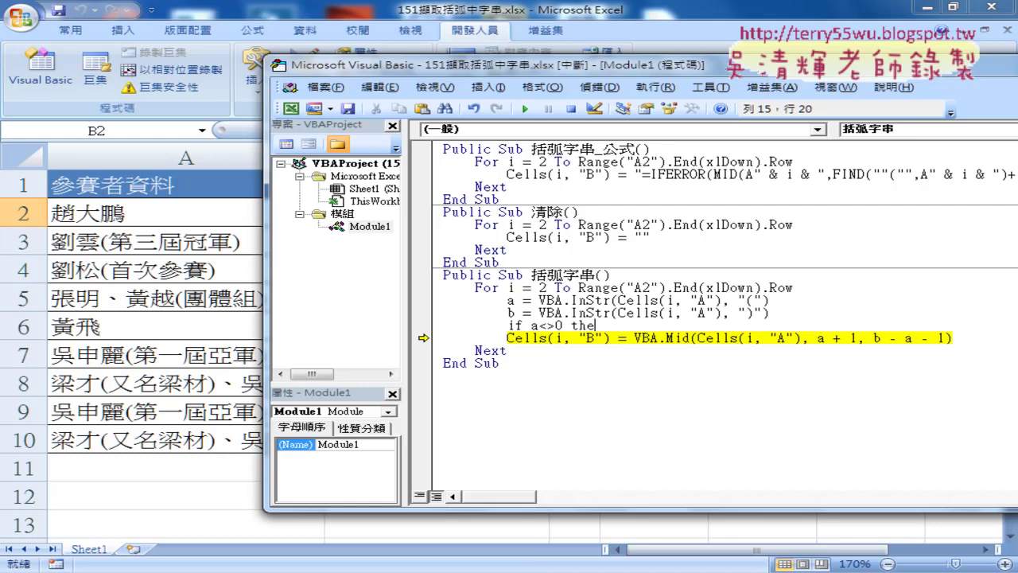
type("n")
key("Down")
Add End If below the Mid line, indent the Mid line, and move execution back to the If line.
left_click(953, 337)
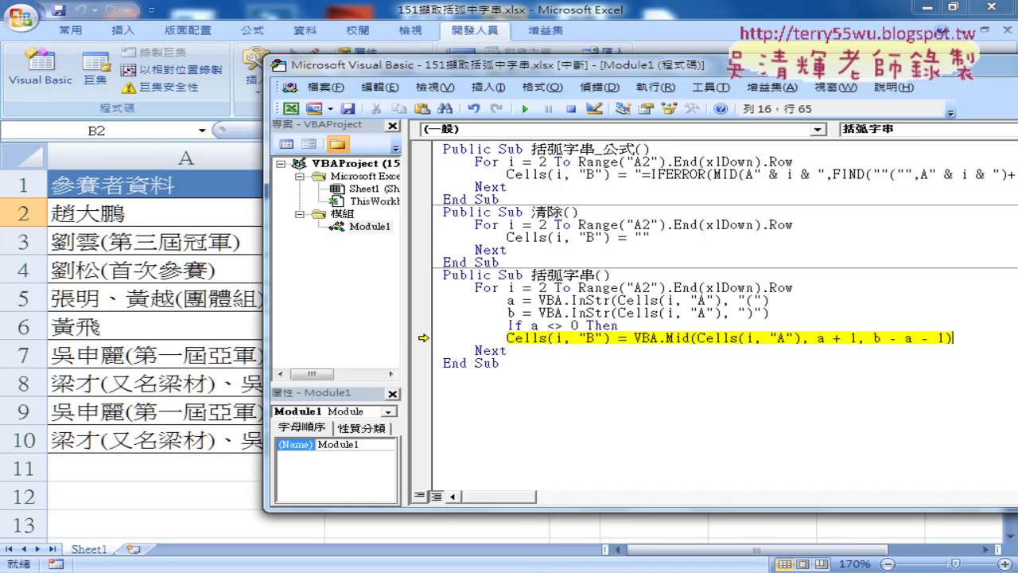
key("Return")
type("e")
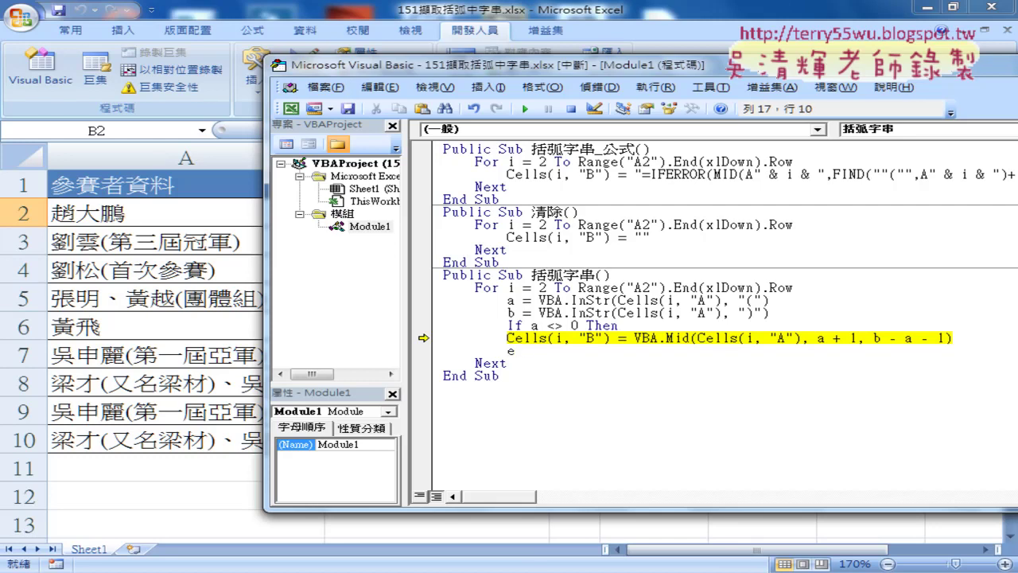
type("nd")
type(" if")
key("Up")
left_click(507, 337)
key("Tab")
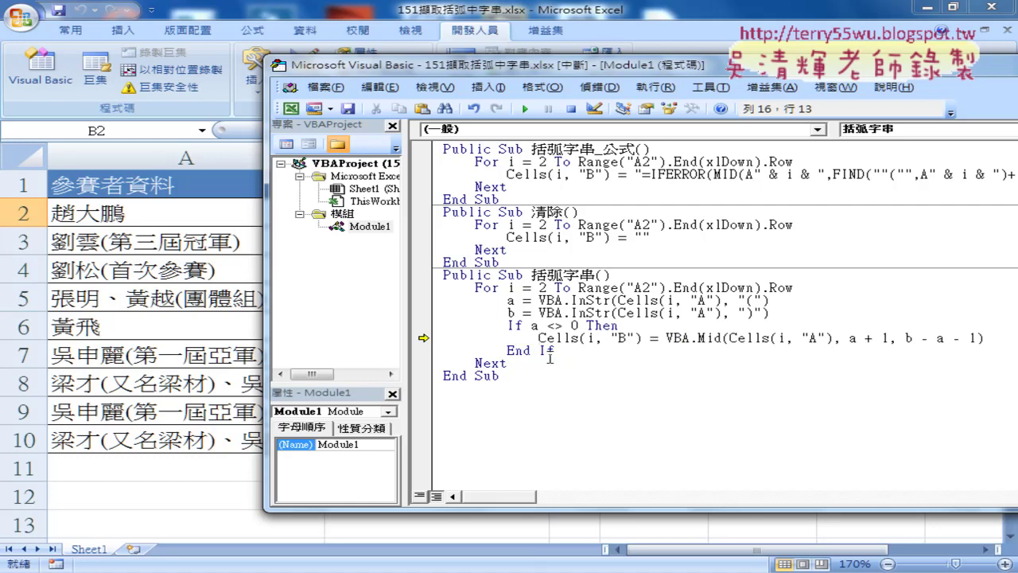
left_click_drag(423, 338, 424, 329)
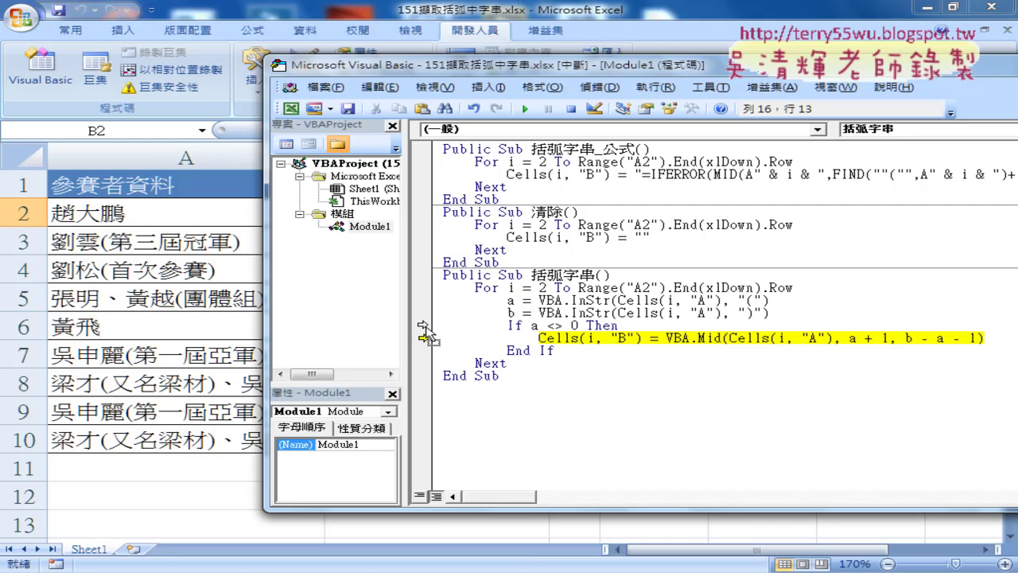
Step the If a <> 0 check for row 2 so its Mid line is skipped, leaving B2 empty.
left_click_drag(424, 328, 424, 325)
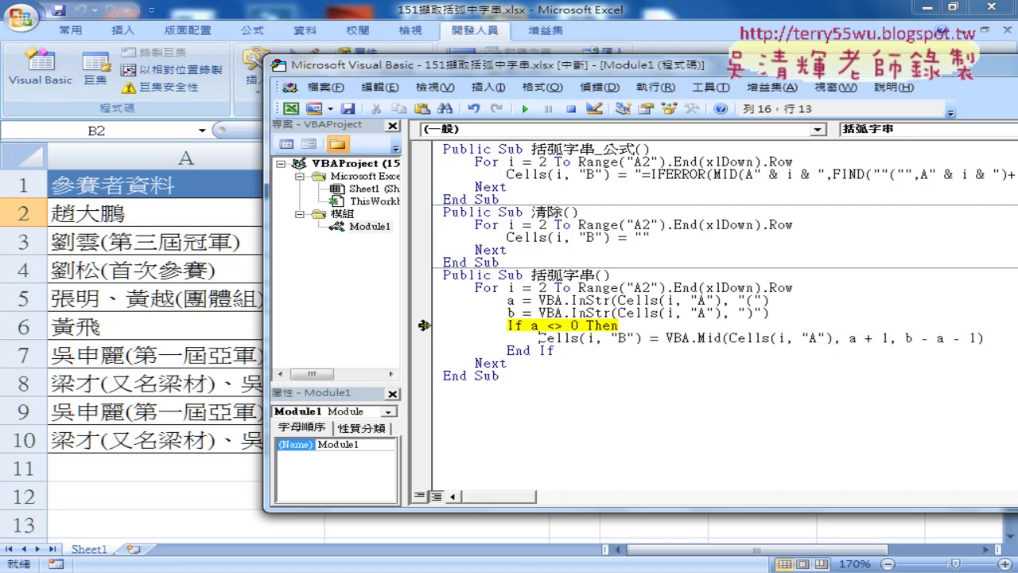
mouse_move(535, 326)
mouse_move(671, 313)
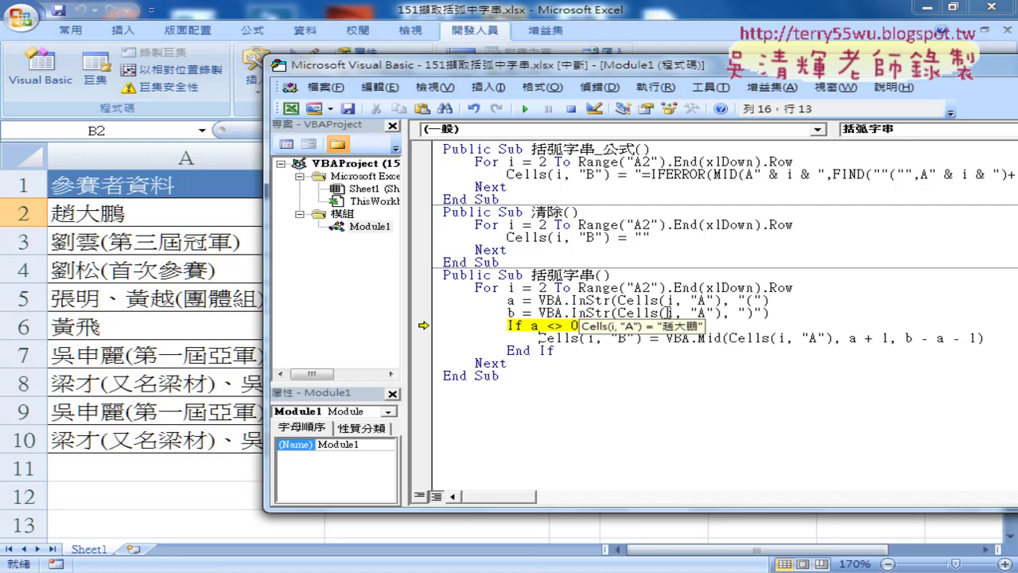
key("F8")
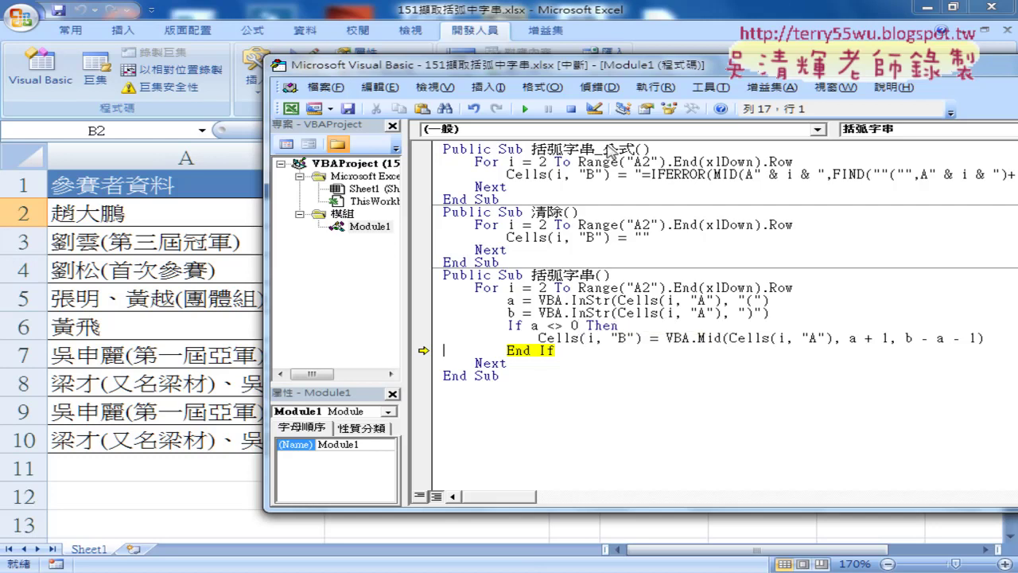
mouse_move(574, 72)
left_mouse_down()
mouse_move(771, 81)
mouse_move(756, 63)
left_mouse_up()
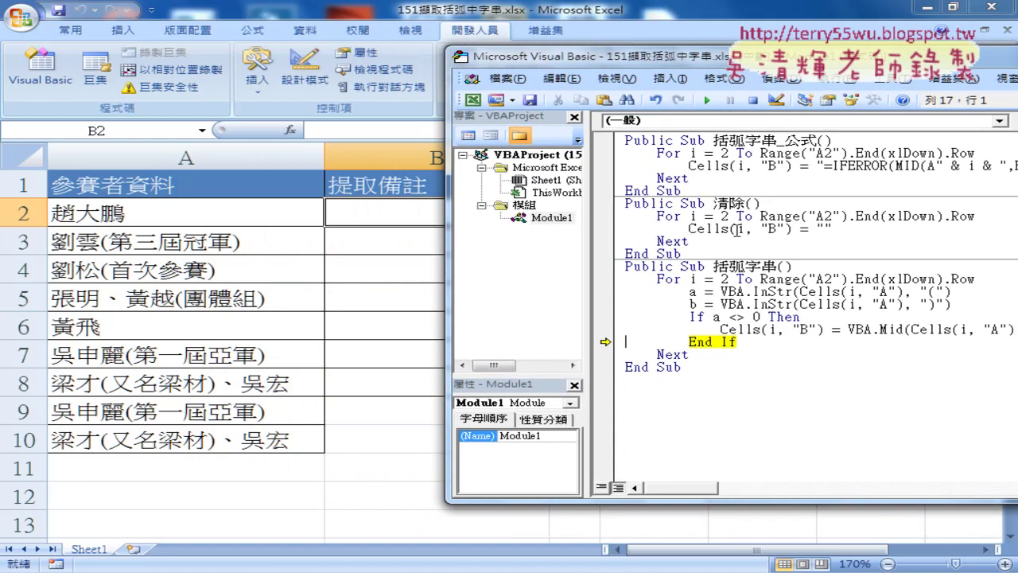
key("F8")
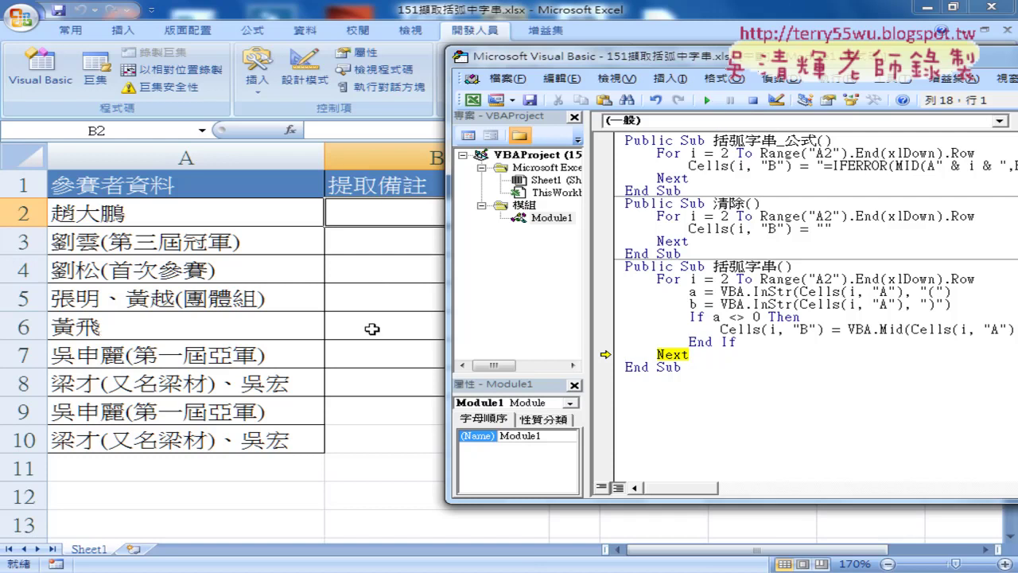
Step row 3, checking the parenthesis positions a and b, until 第三屆冠軍 is written into B3.
key("F8")
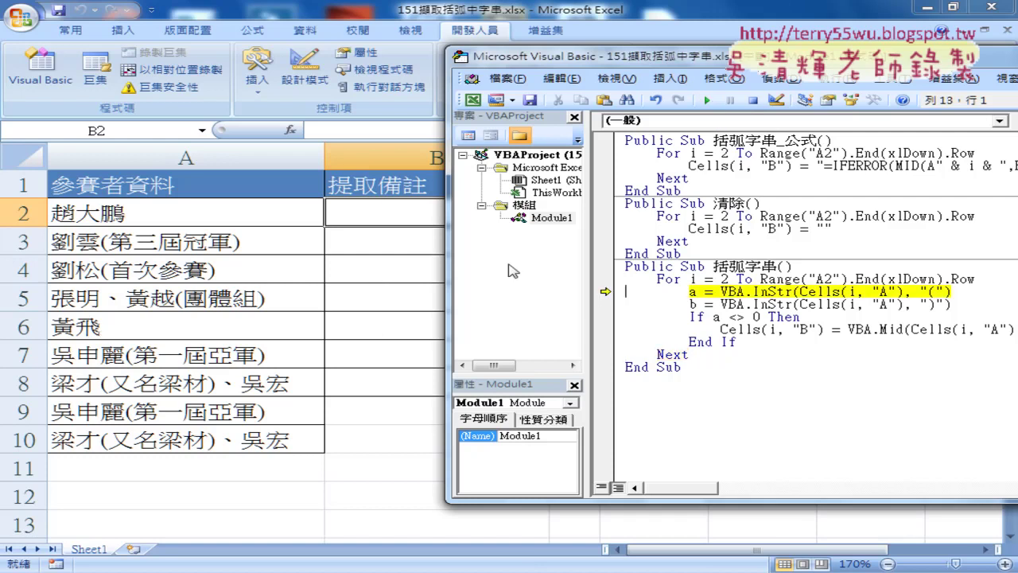
key("F8")
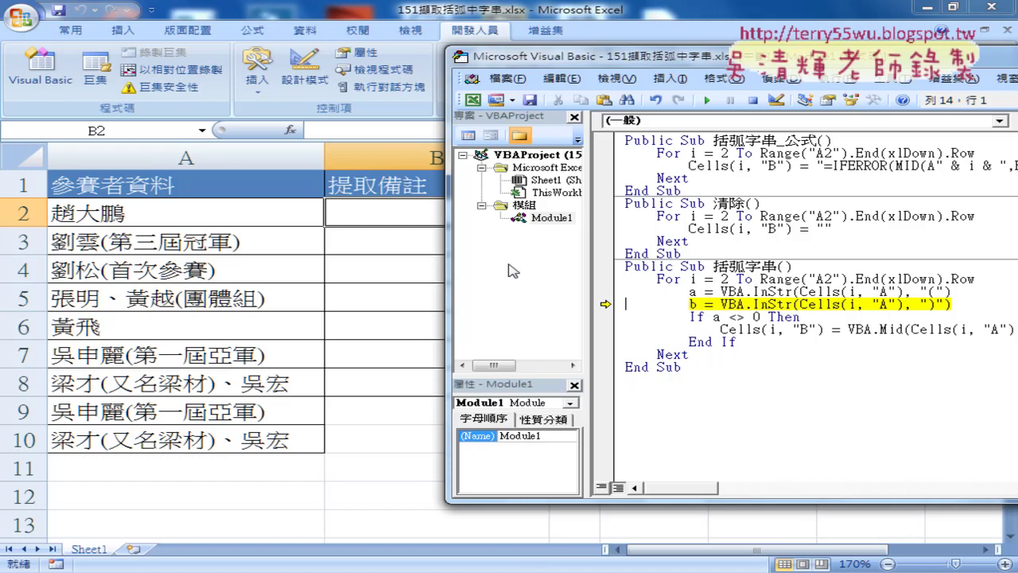
mouse_move(693, 291)
key("F8")
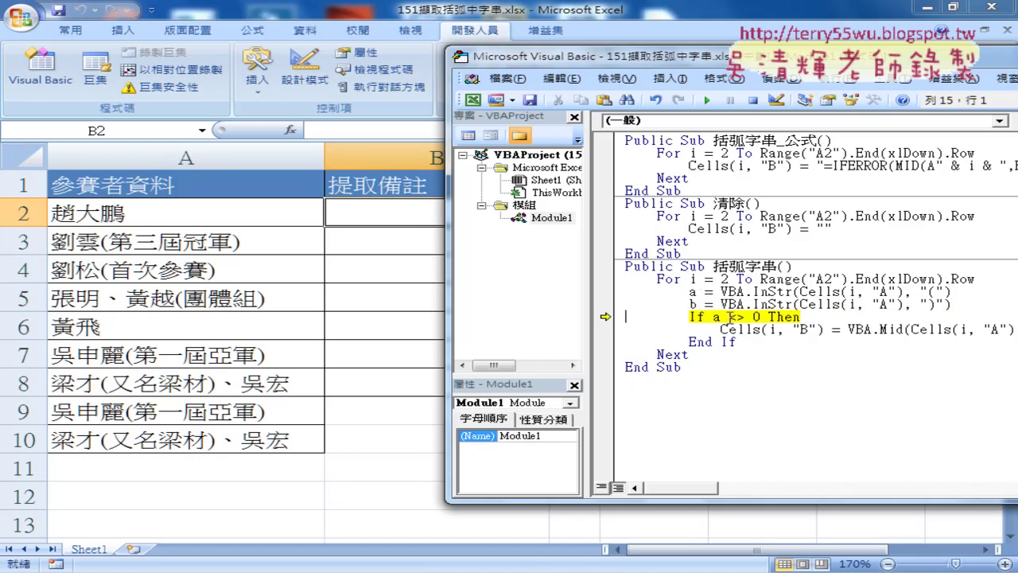
left_click_drag(714, 317, 760, 317)
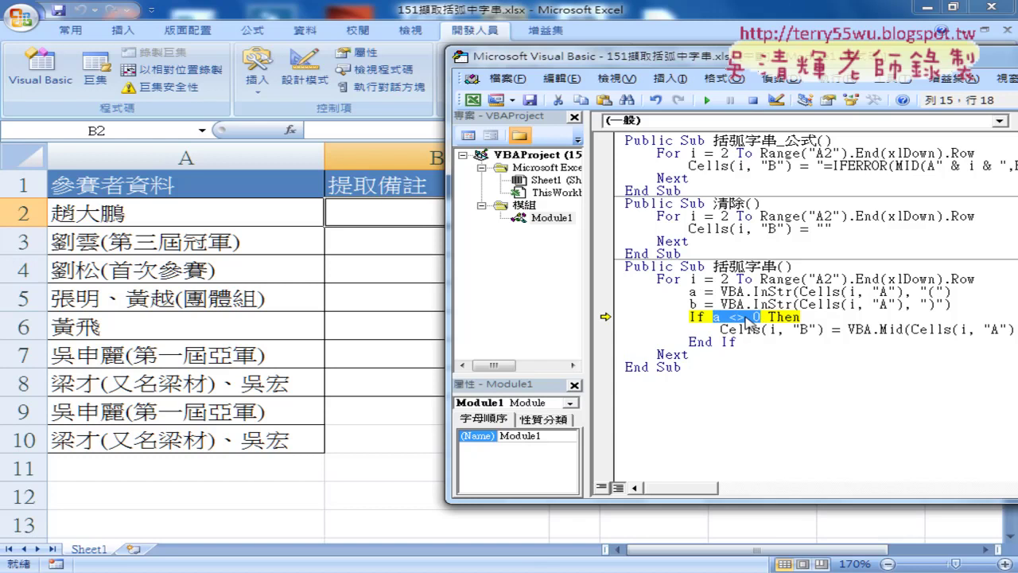
mouse_move(749, 321)
key("F8")
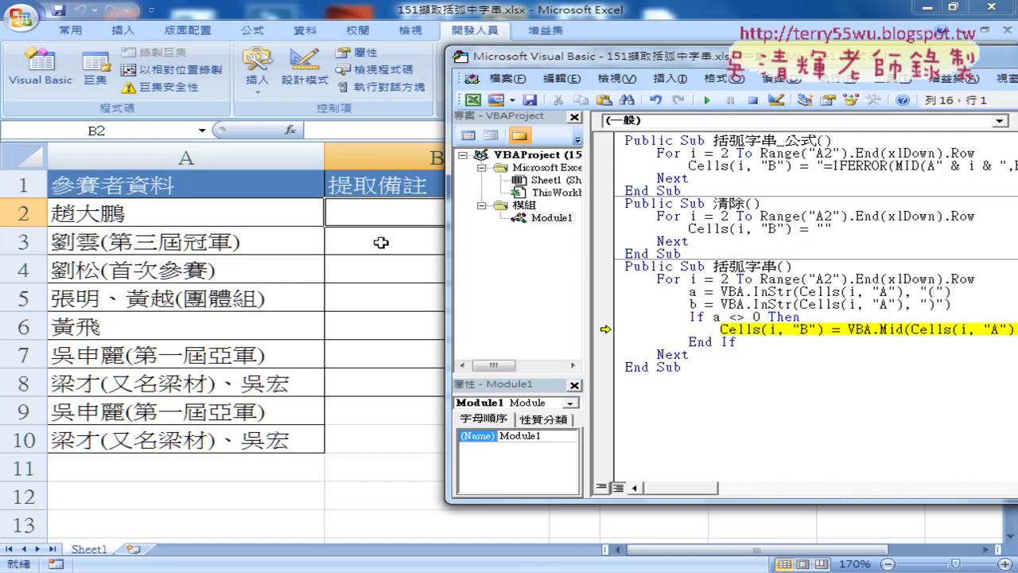
key("F8")
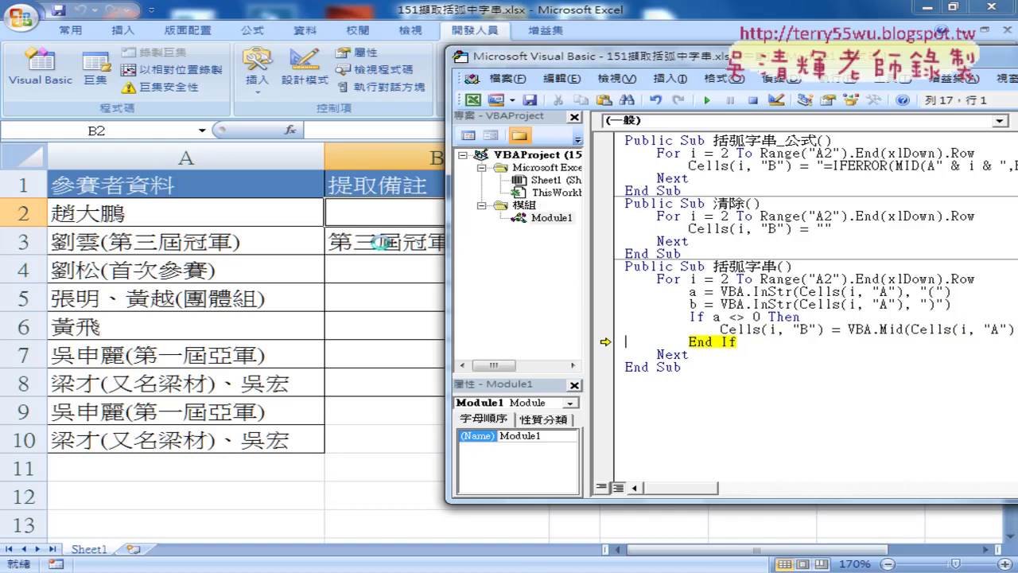
left_click_drag(557, 55, 610, 56)
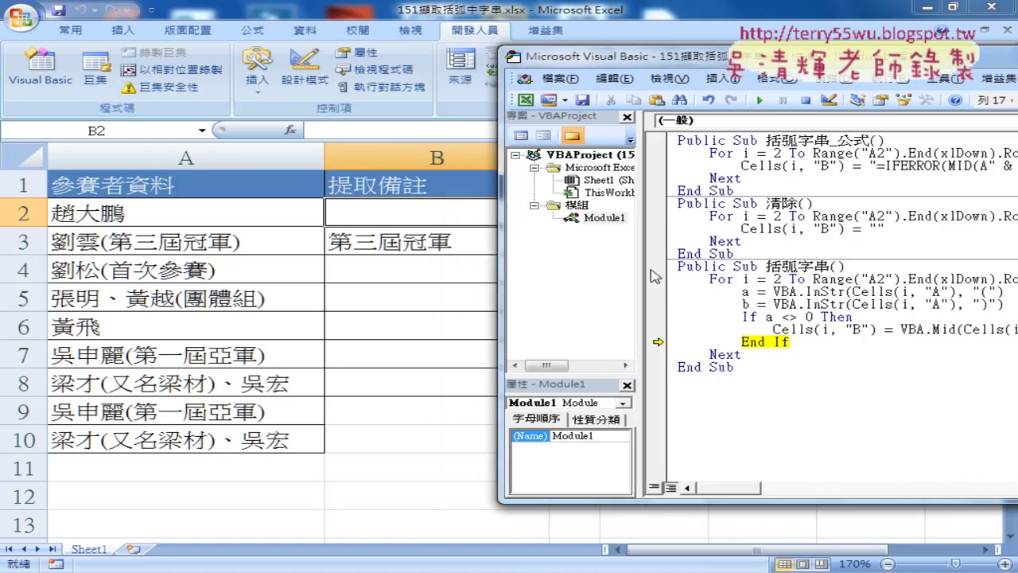
Step through row 4 until B4 shows 首次參賽, then let the macro run to completion.
left_click_drag(645, 275, 580, 265)
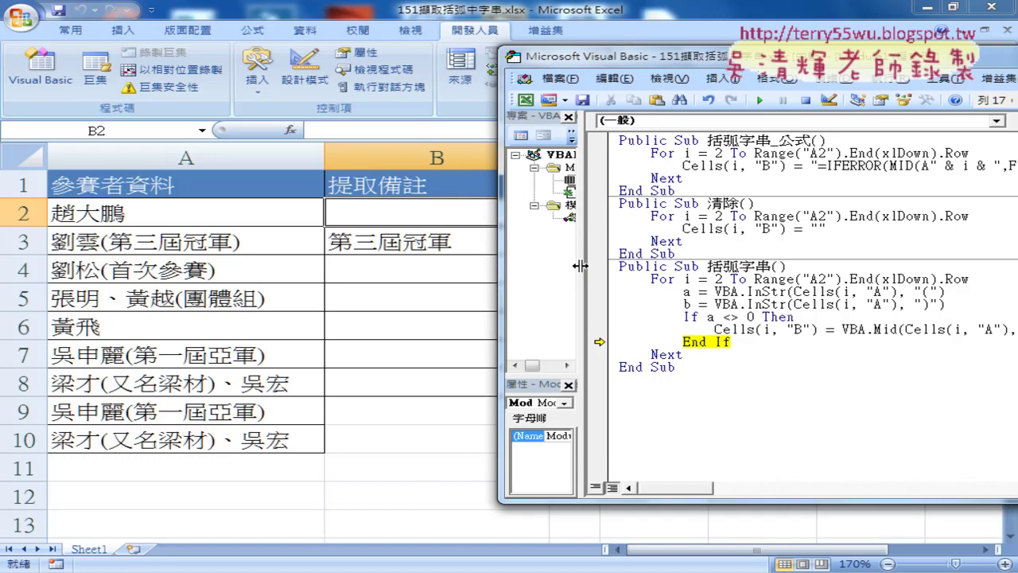
key("F8")
key("F8")
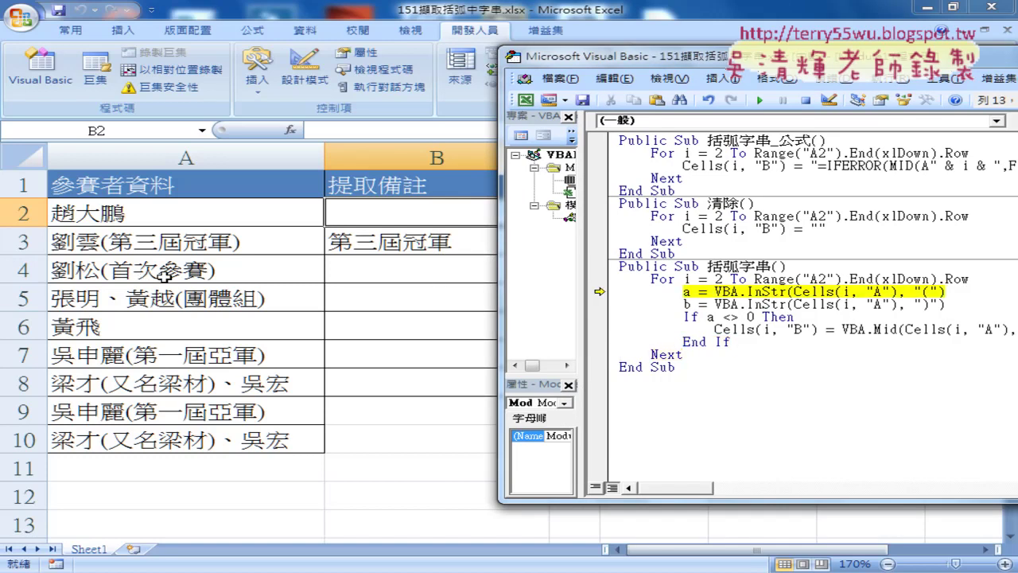
key("F8")
key("F8")
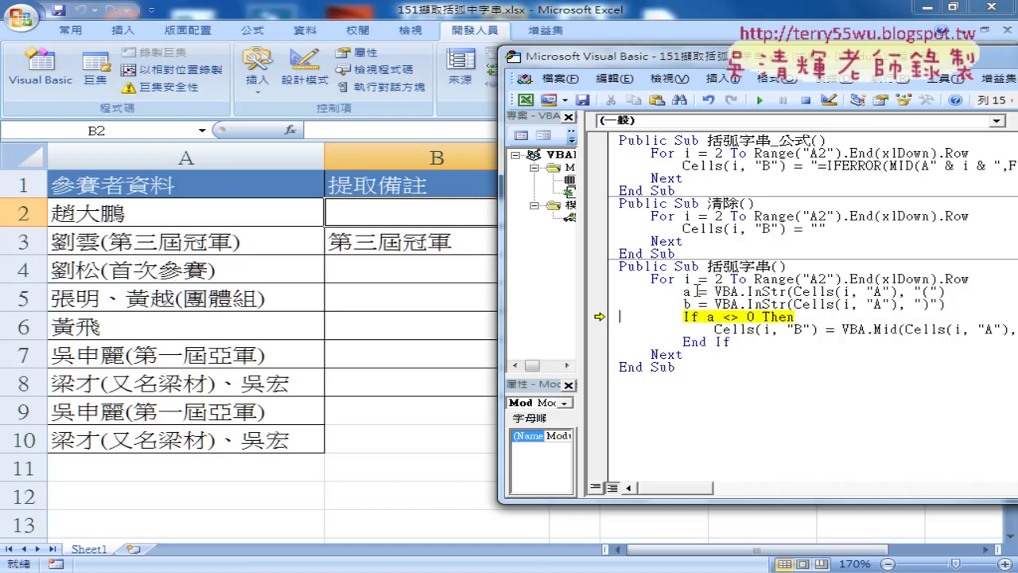
key("F8")
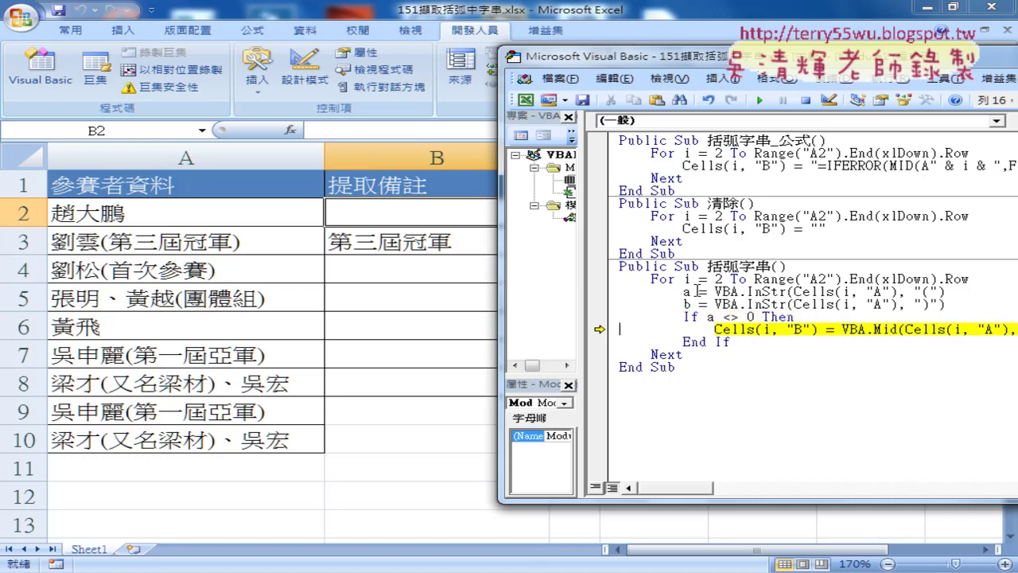
key("F8")
key("F8")
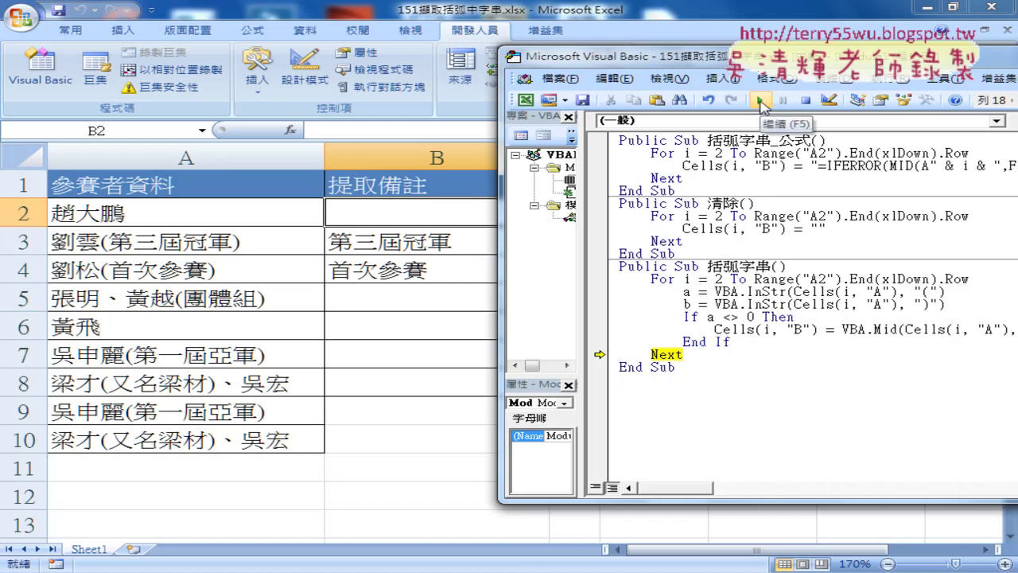
left_click(760, 101)
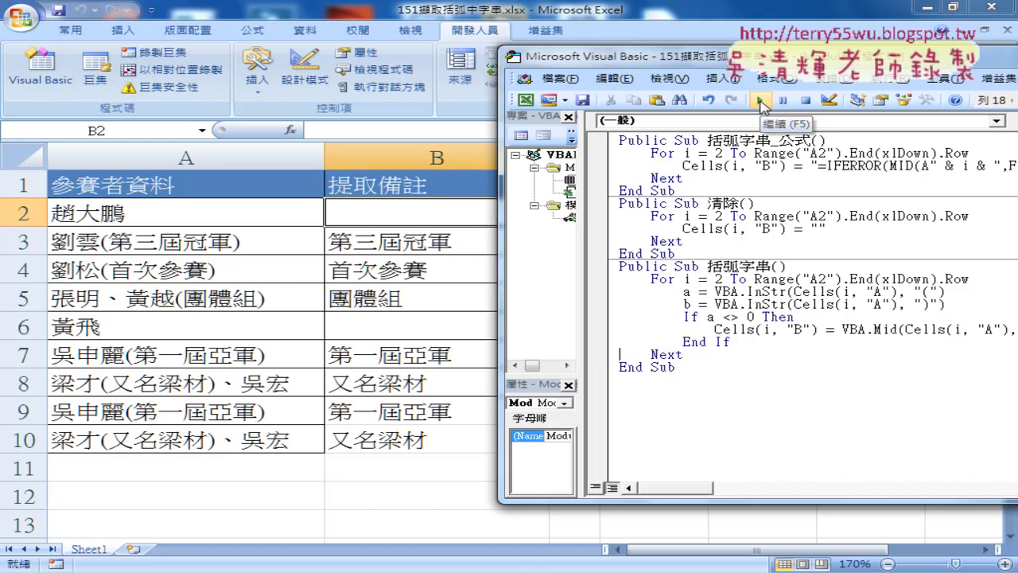
left_click_drag(674, 61, 375, 55)
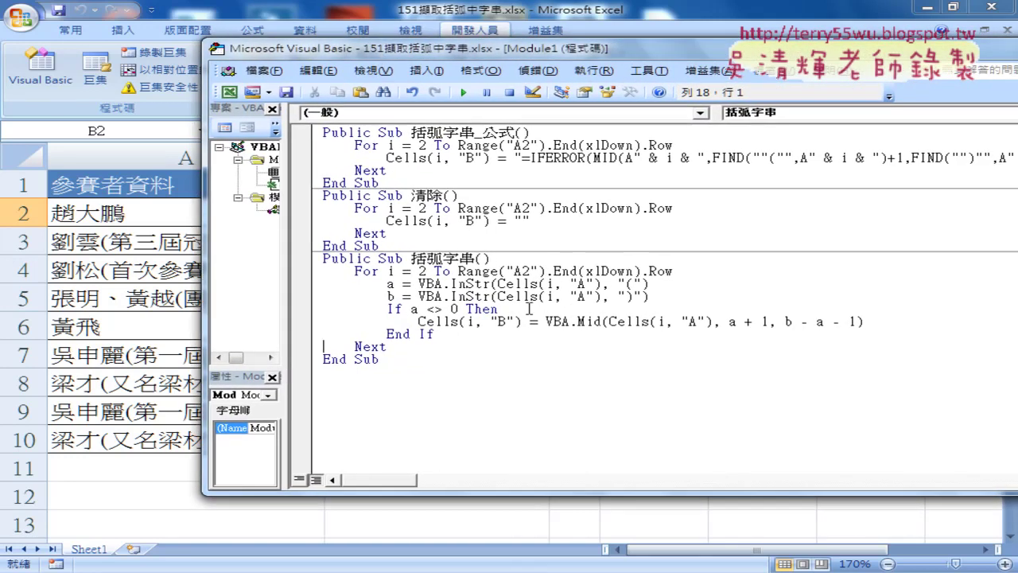
left_click_drag(523, 158, 570, 158)
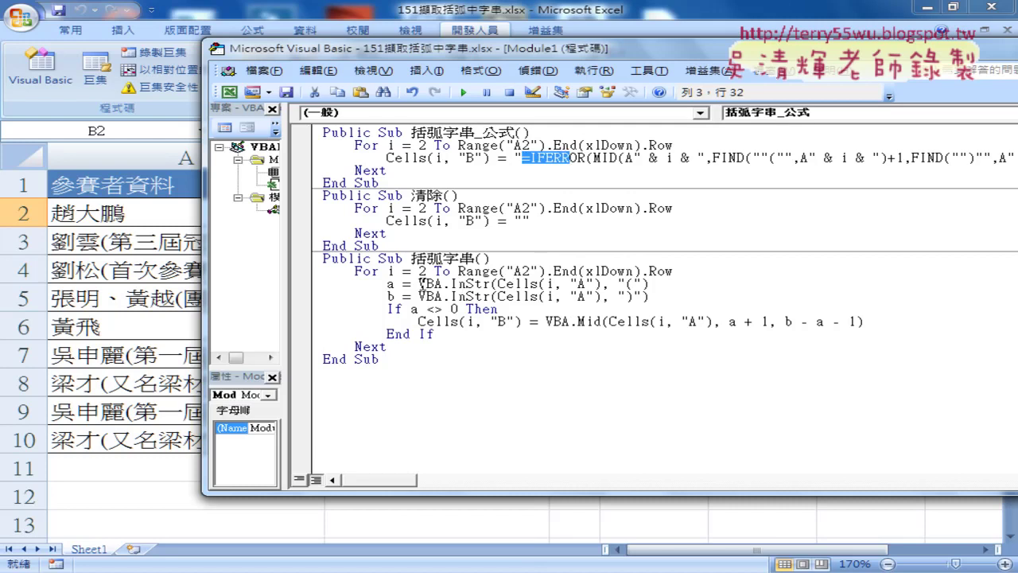
left_click_drag(419, 283, 597, 285)
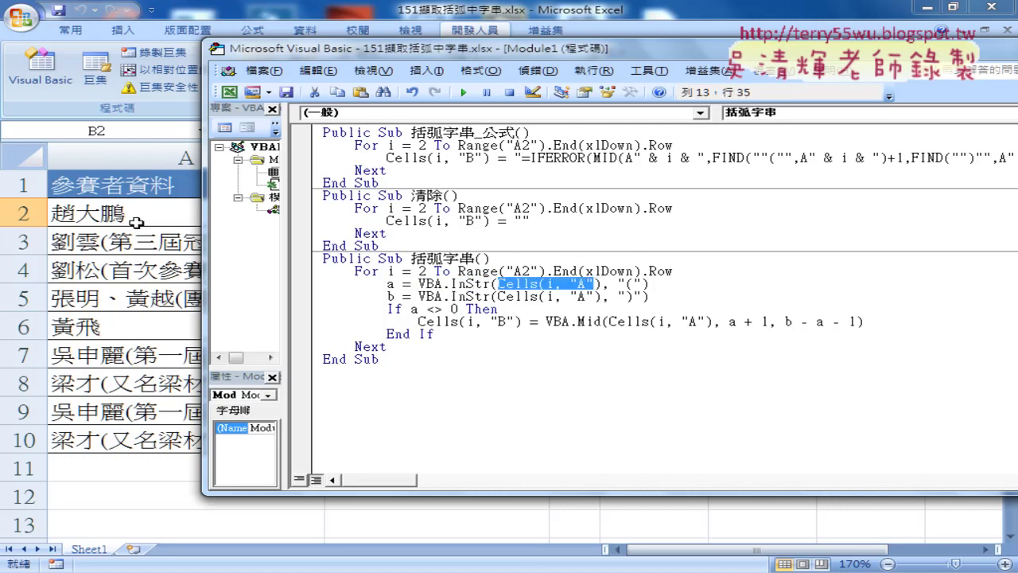
left_click(634, 284)
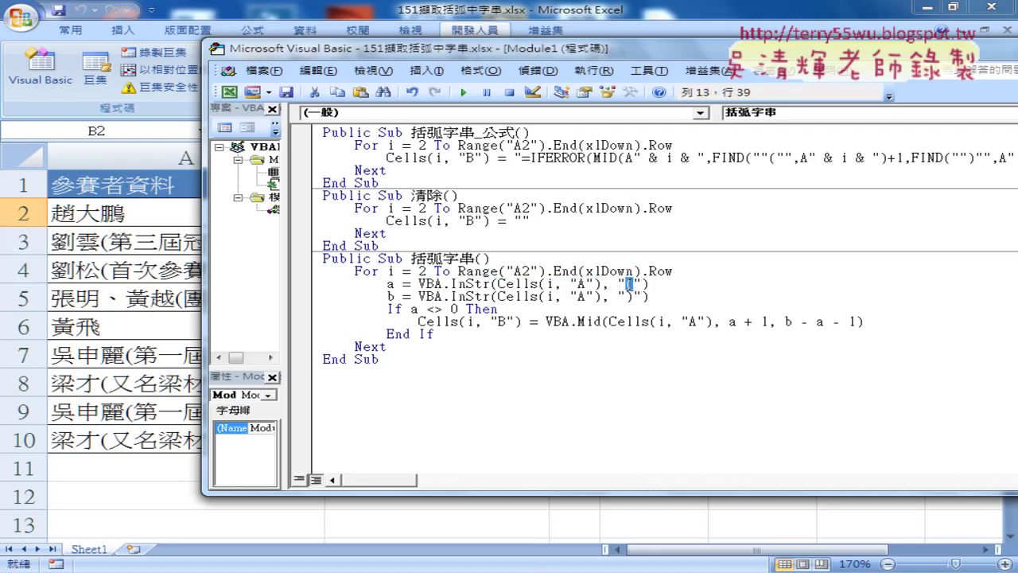
left_click(393, 284)
double_click(390, 284)
left_click_drag(412, 311, 466, 310)
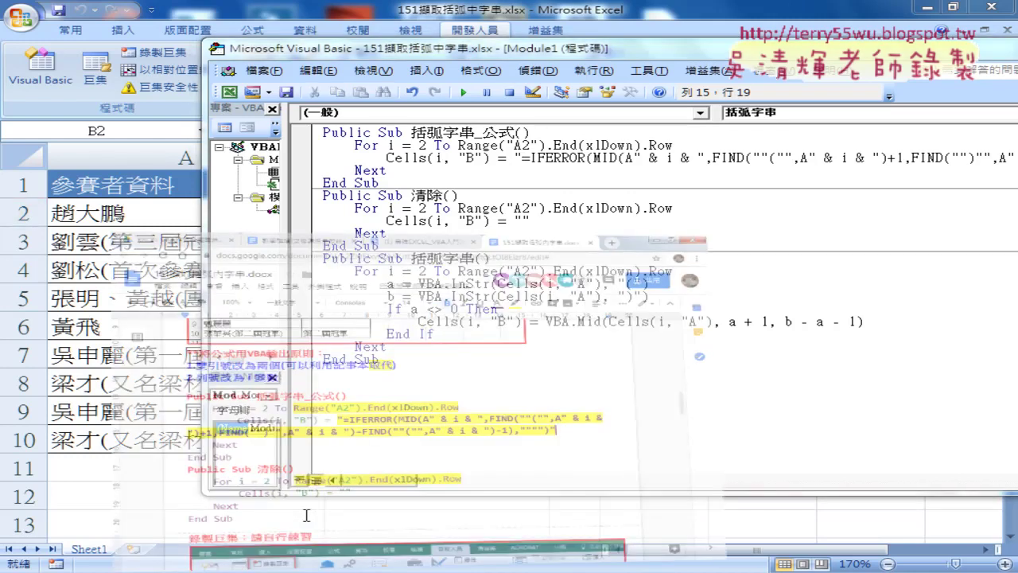
Switch to the 151擷取括弧內字串.docx notes in Google Docs and scroll down to the 括弧字串 listing.
left_click(295, 462)
scroll(412, 391, "down", 3)
scroll(404, 405, "down", 1)
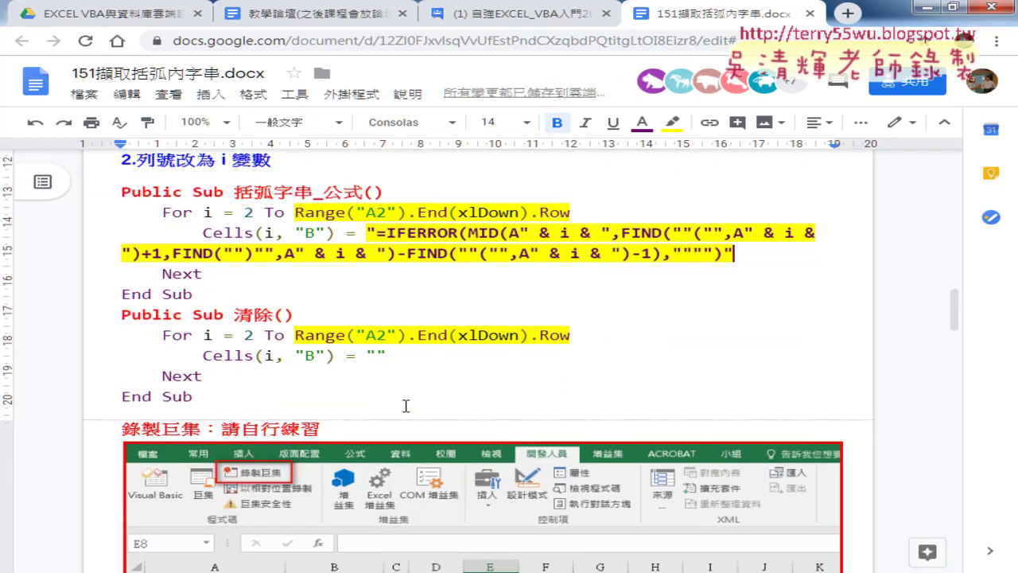
scroll(405, 405, "down", 5)
scroll(404, 405, "down", 6)
scroll(404, 405, "down", 2)
scroll(382, 398, "down", 2)
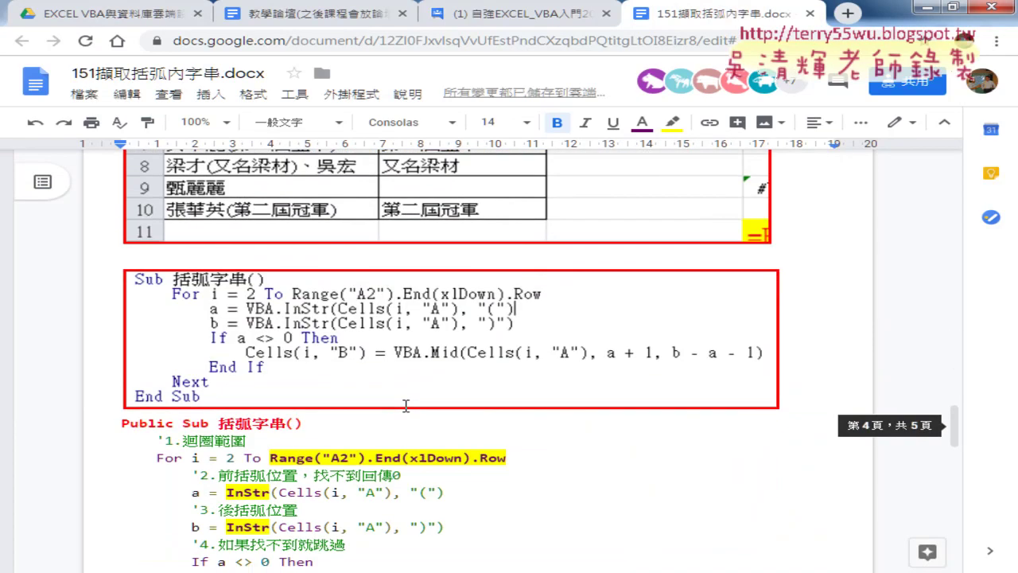
scroll(353, 387, "down", 4)
Highlight parts of the commented listing, ending on the comment about finding the opening parenthesis.
left_click_drag(122, 195, 243, 410)
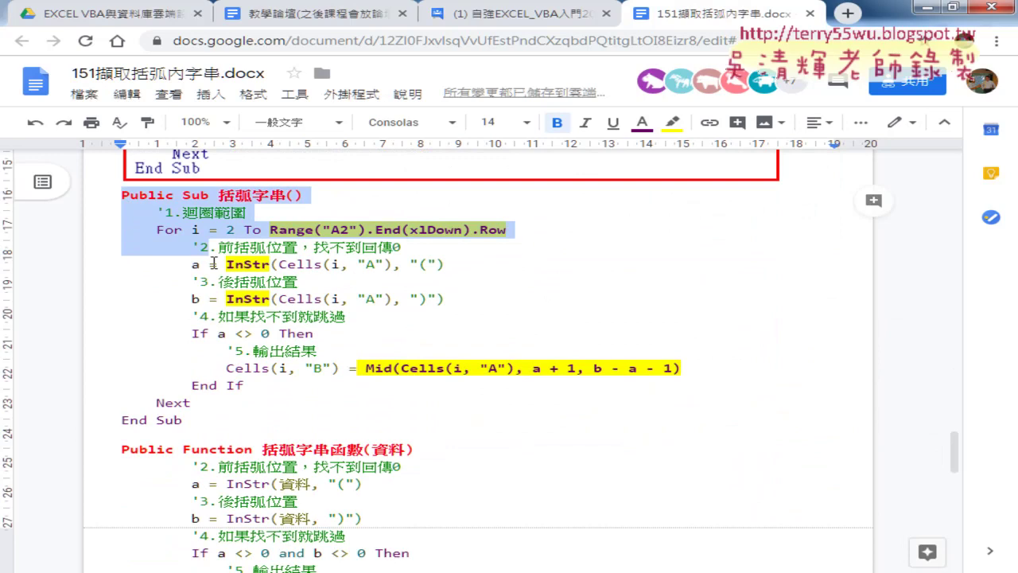
left_click(326, 264)
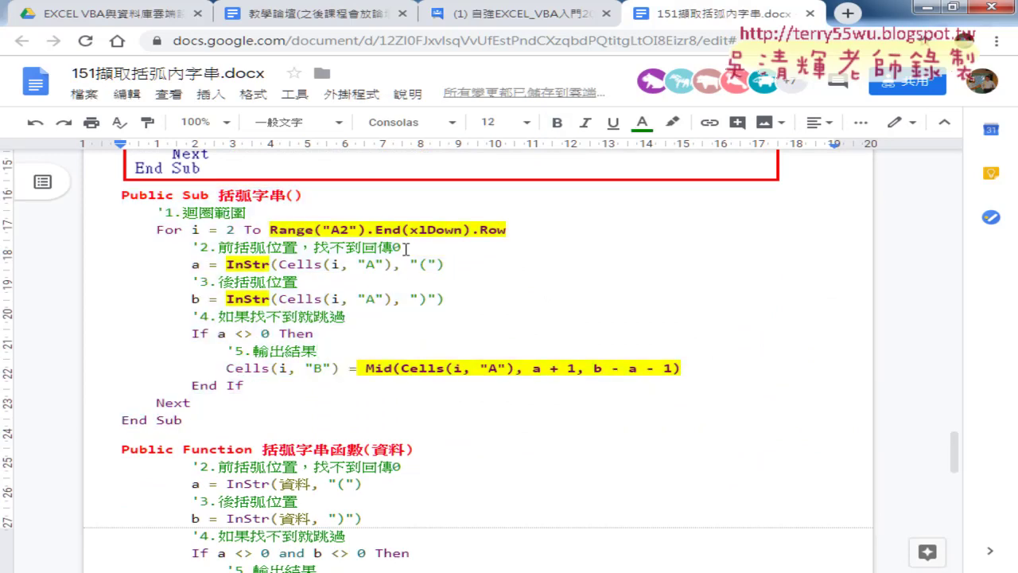
left_click_drag(385, 247, 193, 243)
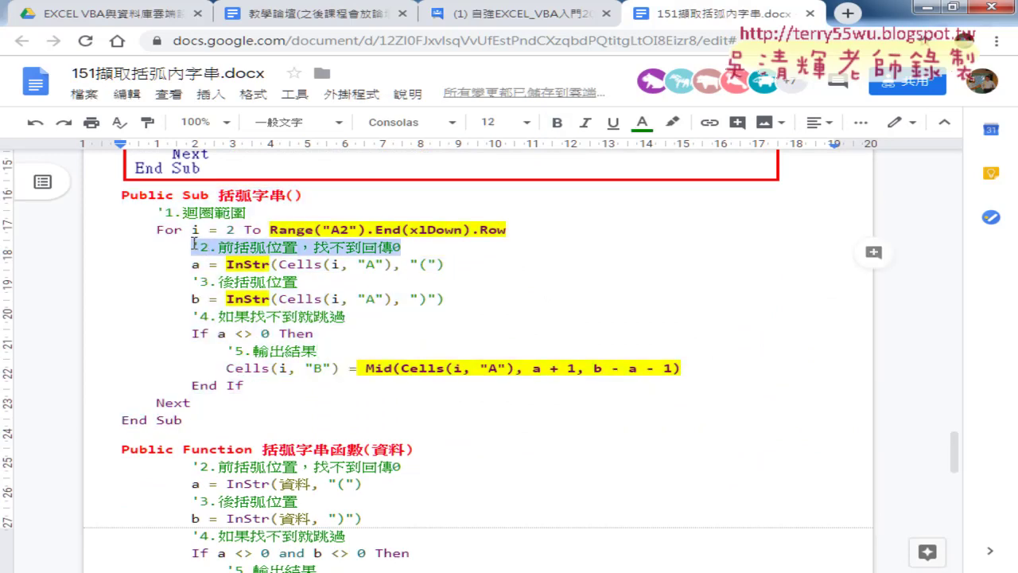